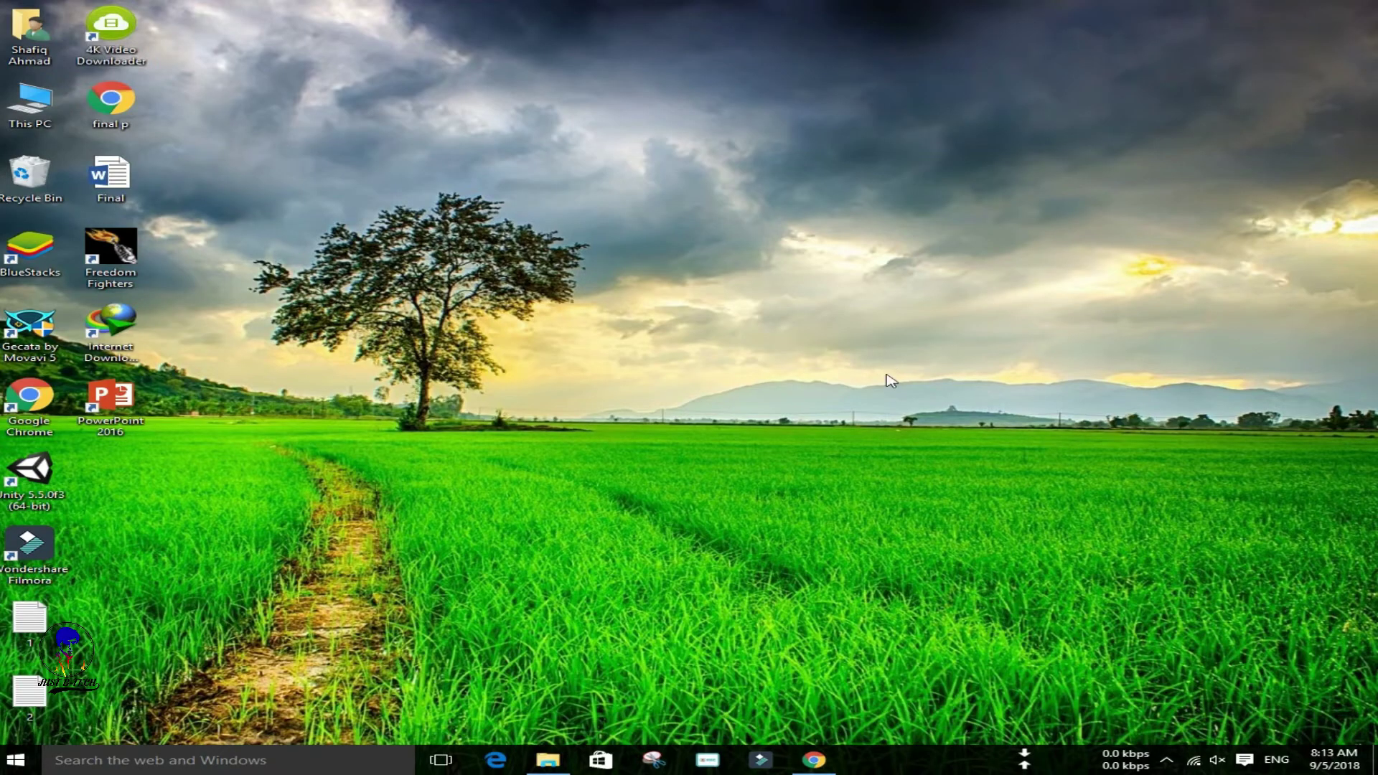
click(814, 759)
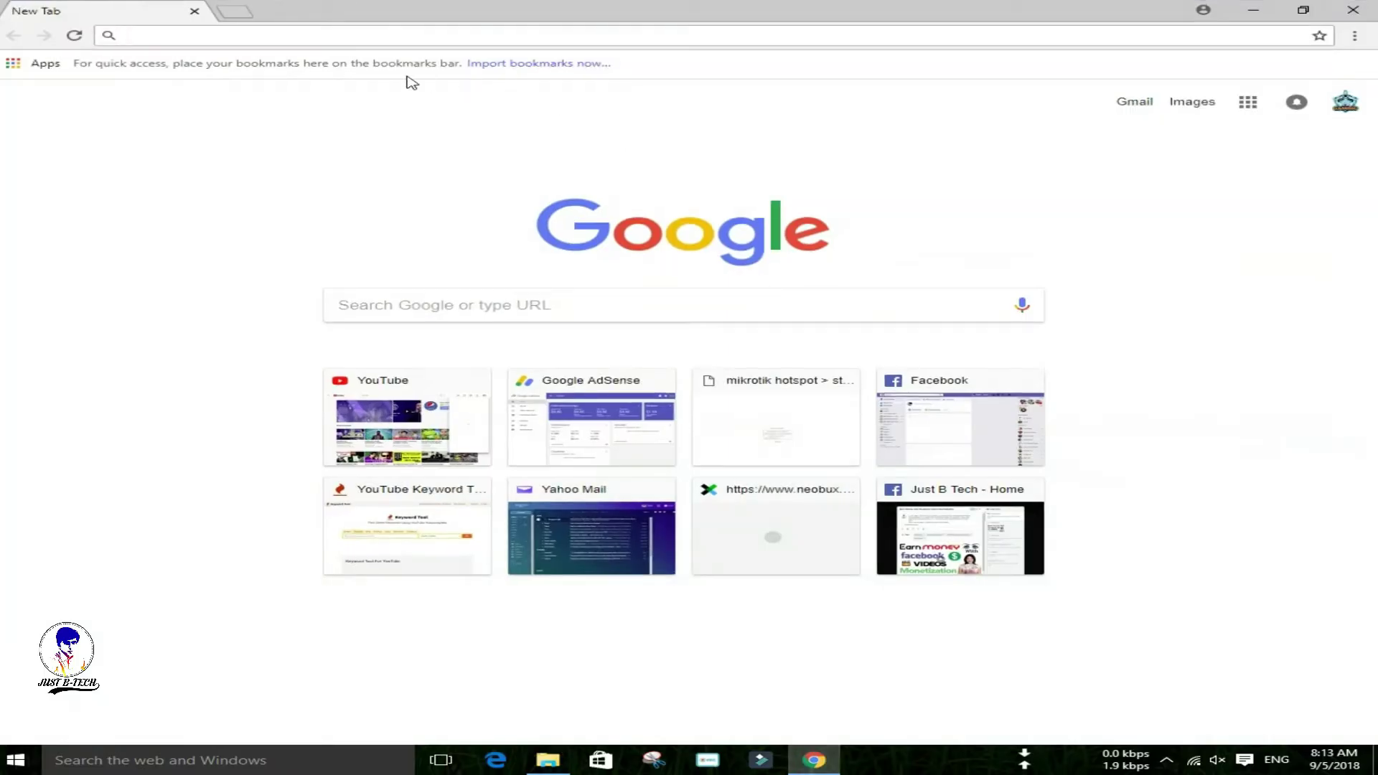
right_click(381, 37)
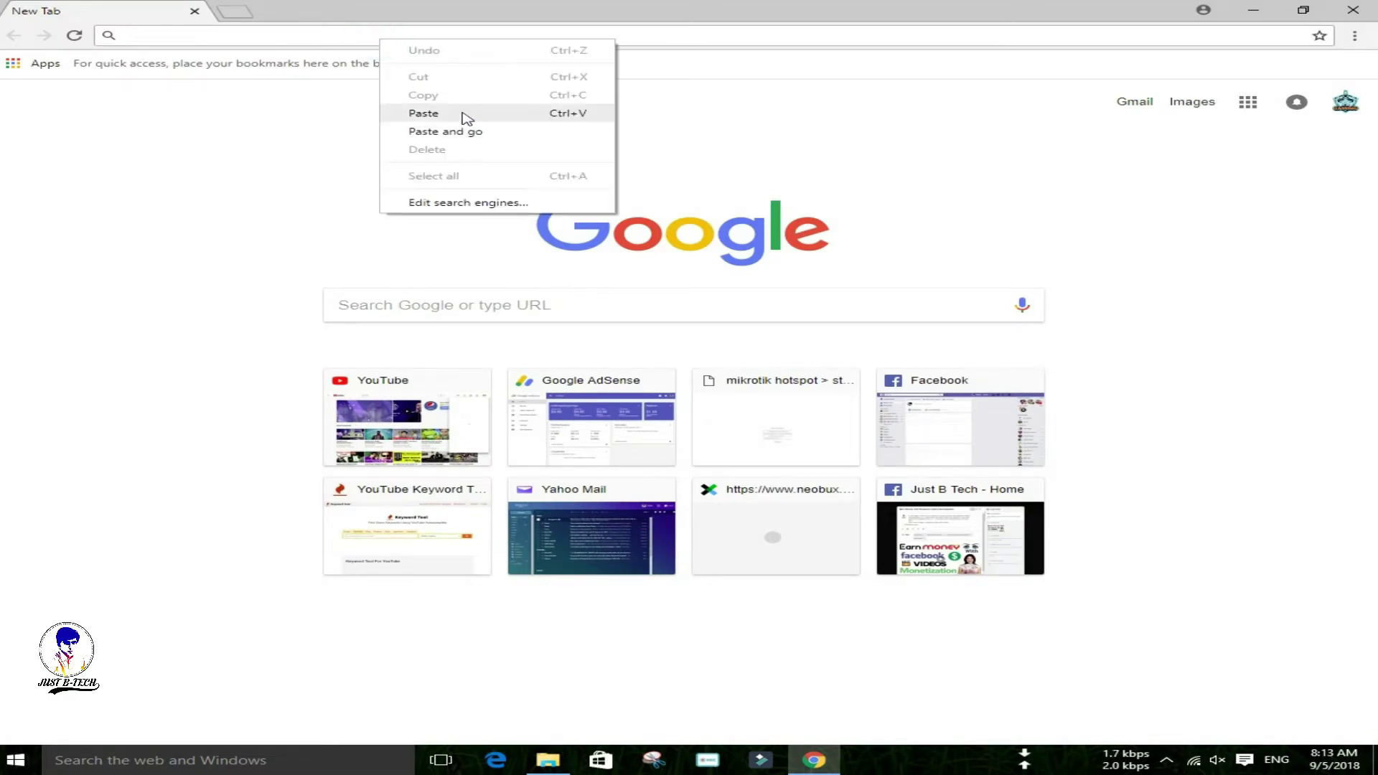
click(464, 117)
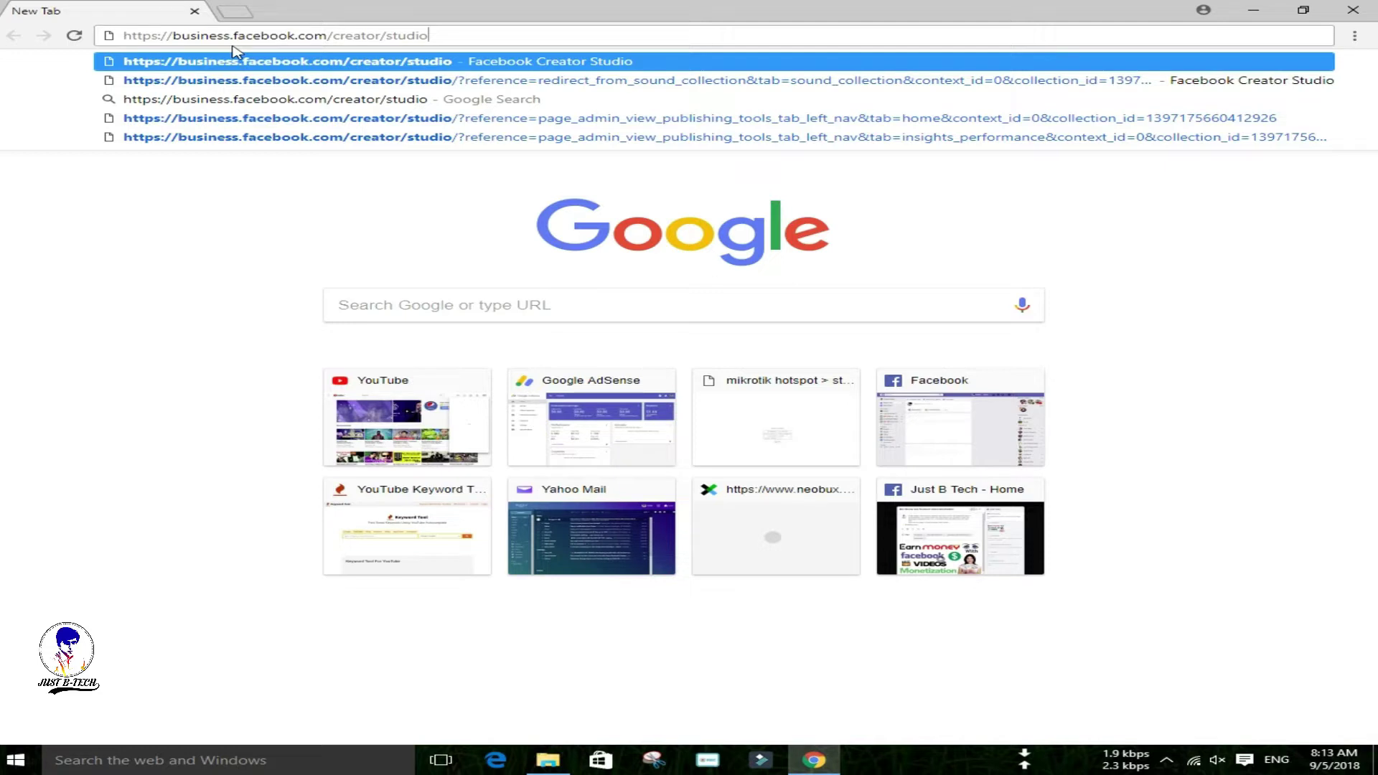
key(Return)
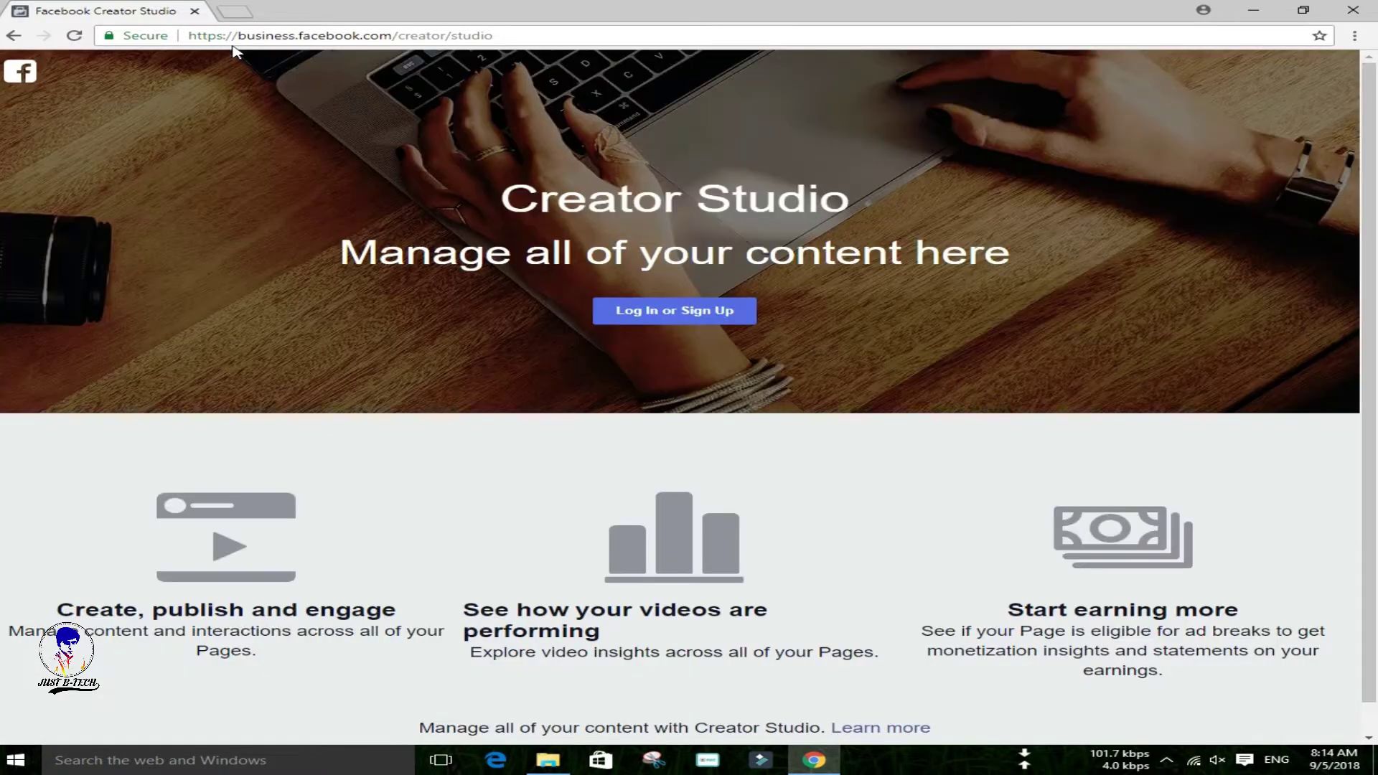
Step: Log in to Creator Studio with the saved Facebook credentials and decline the browser's offer to update the password
click(654, 315)
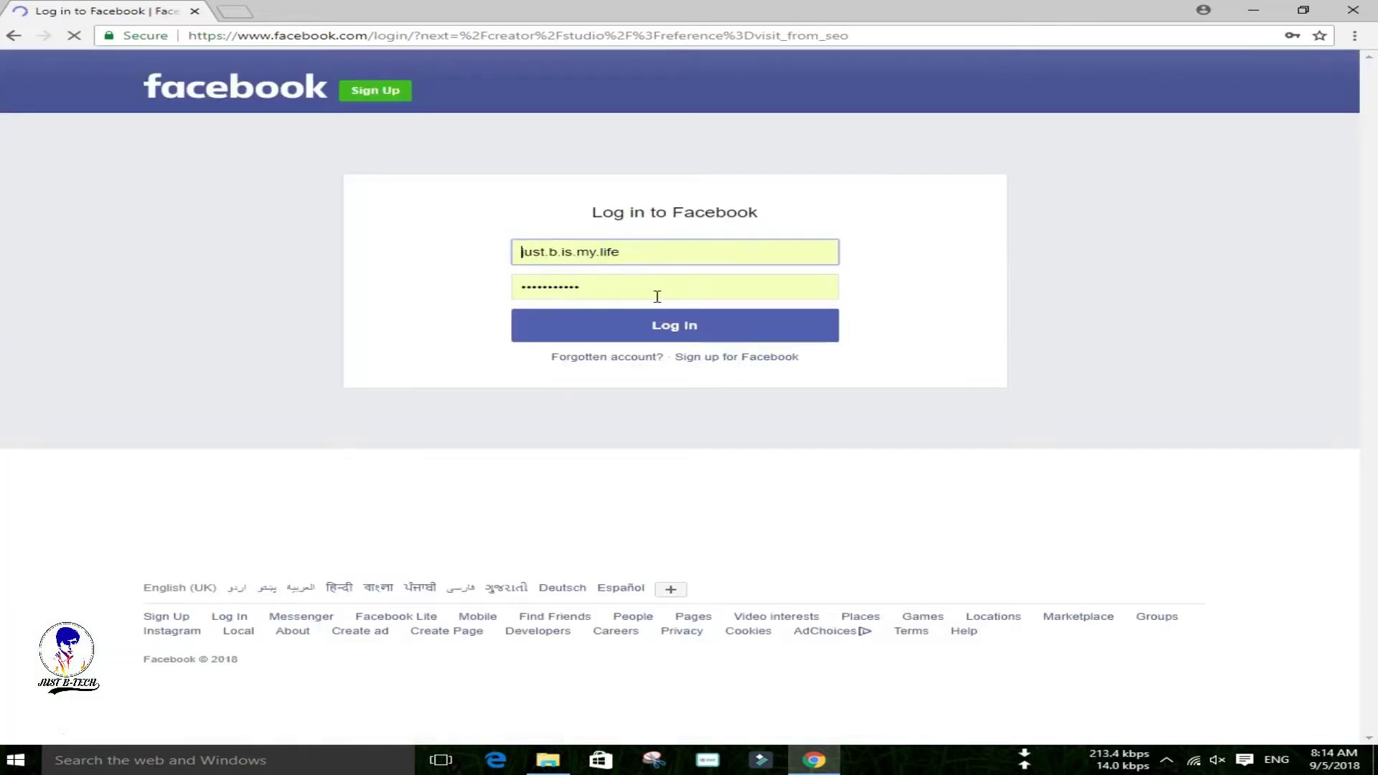
click(660, 324)
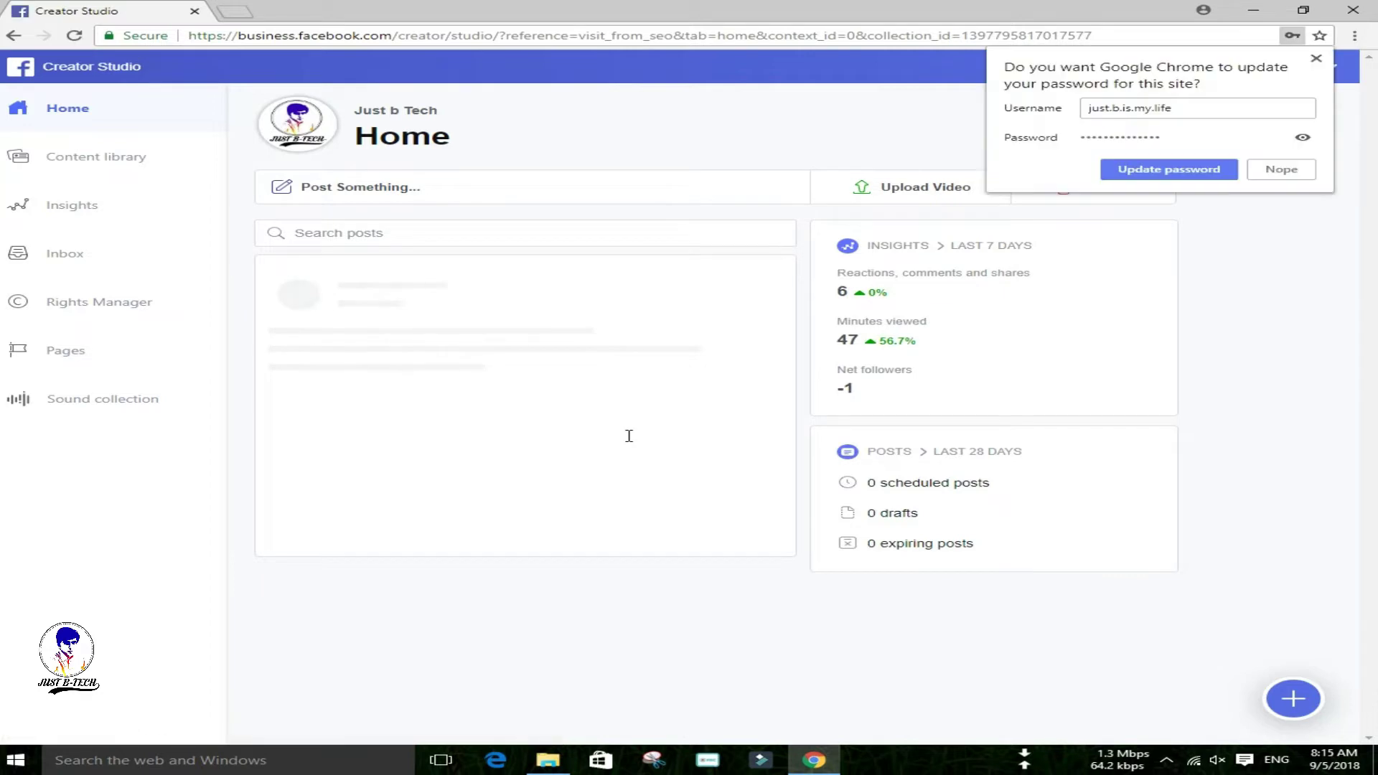
click(1281, 169)
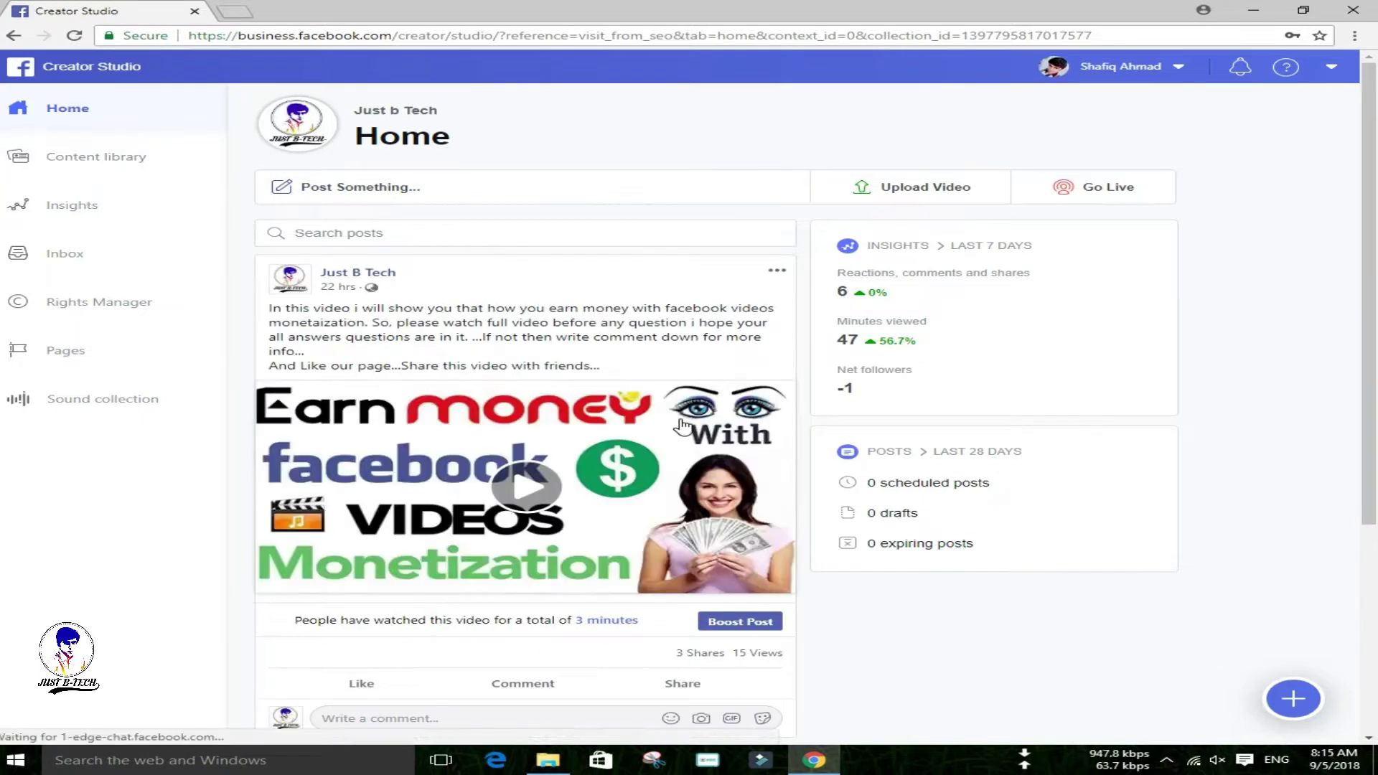
click(681, 426)
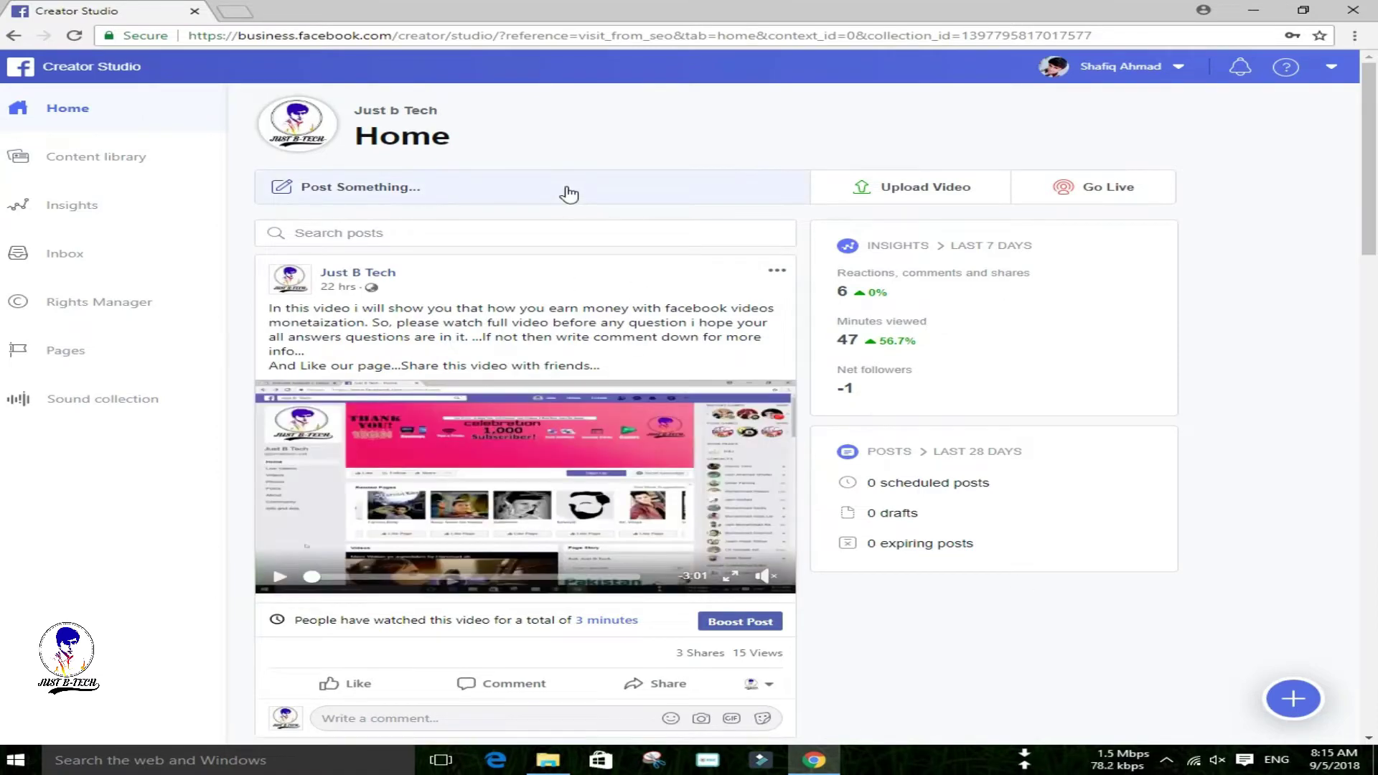
Step: View the basic post composer with Just B Tech chosen as the destination page, and close it without publishing
click(568, 192)
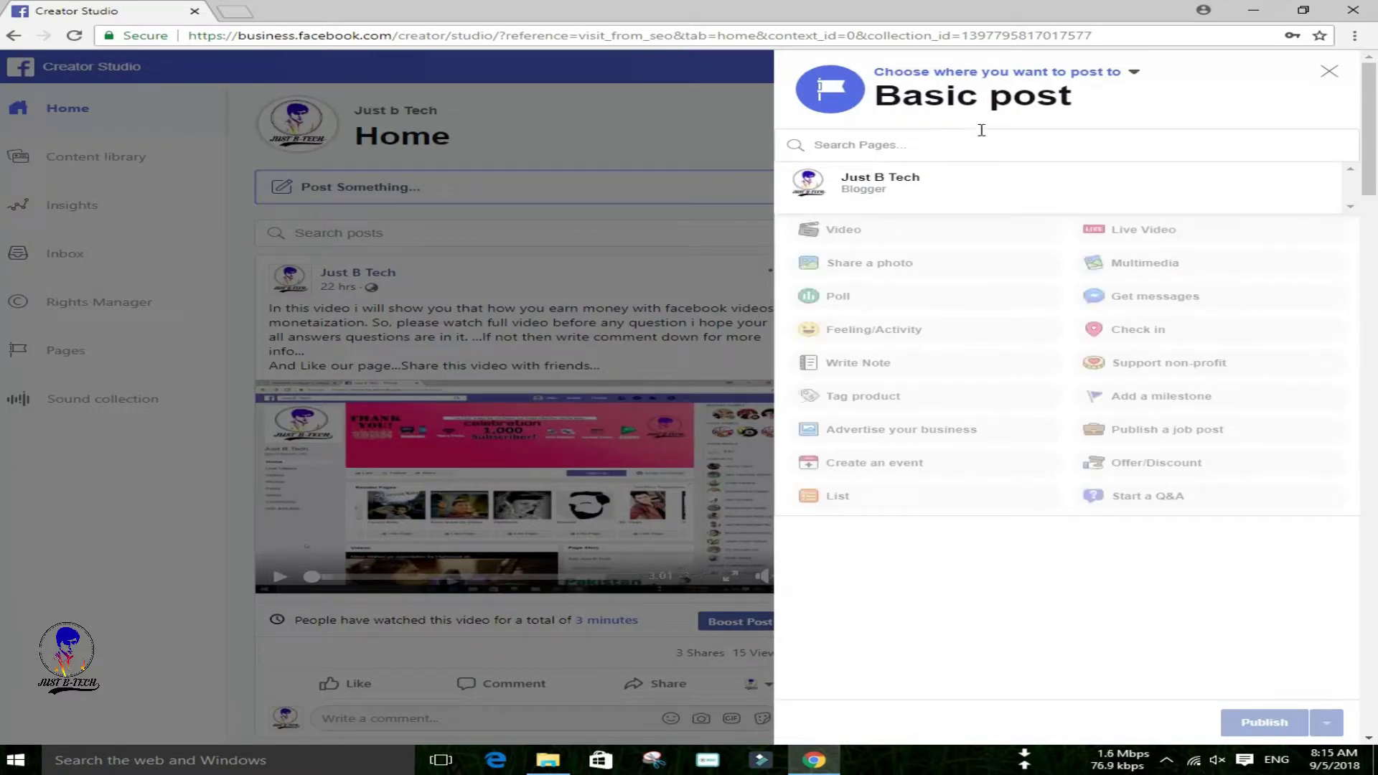
click(1135, 75)
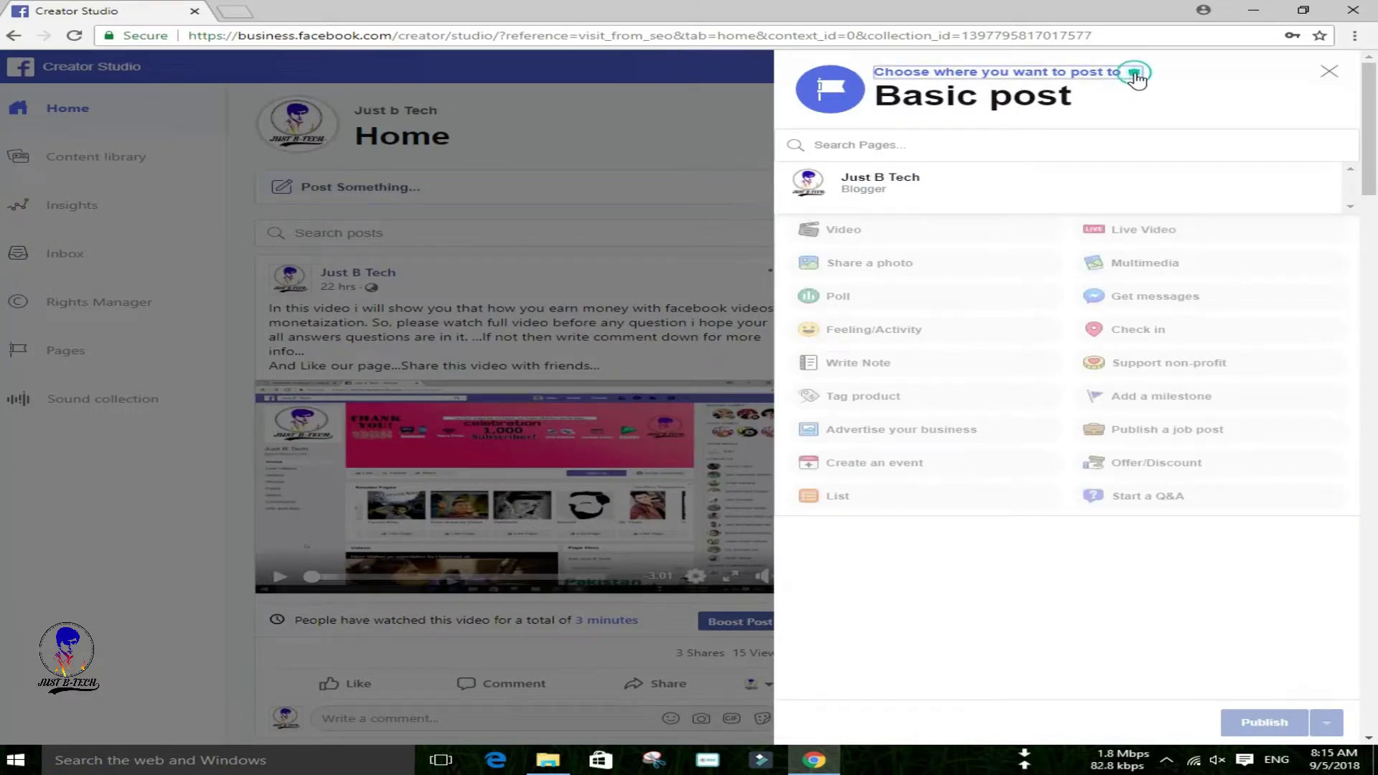
click(1135, 75)
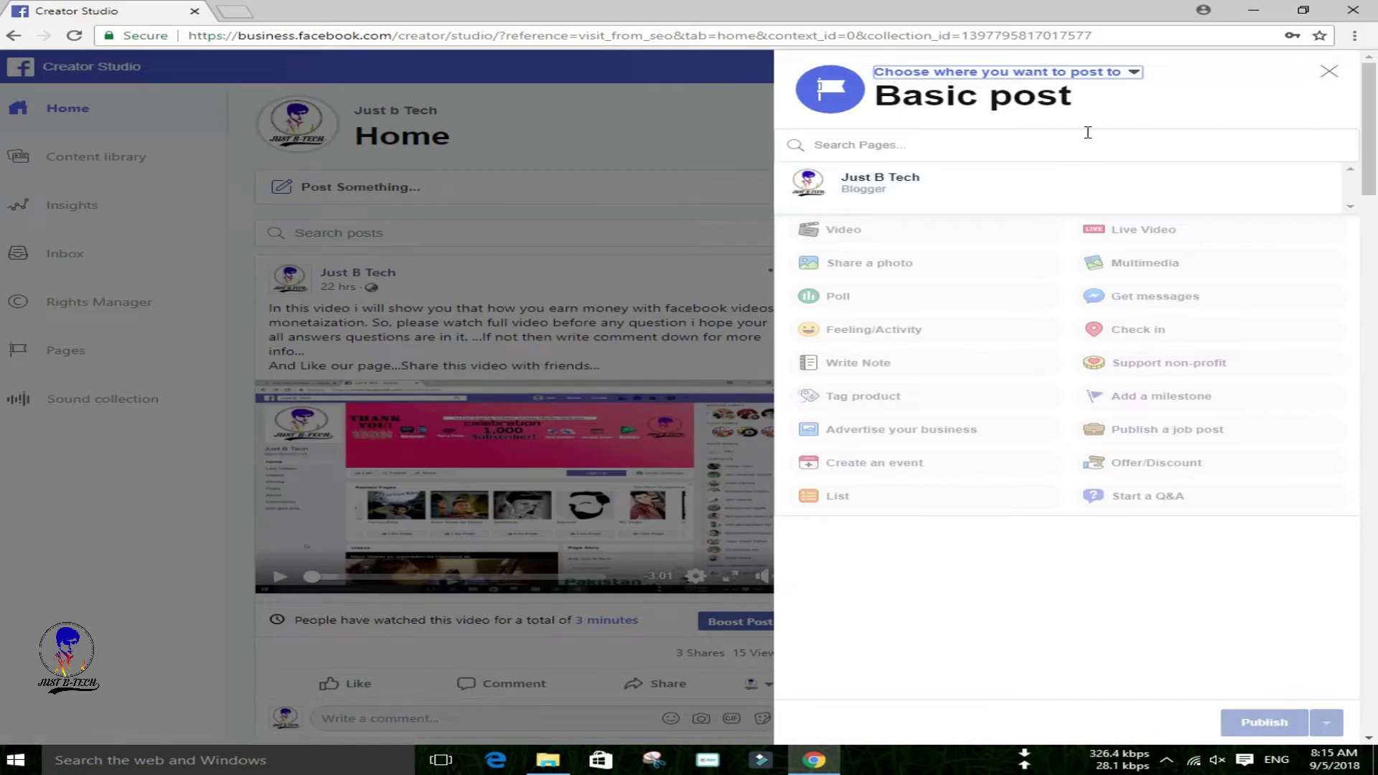
click(1034, 179)
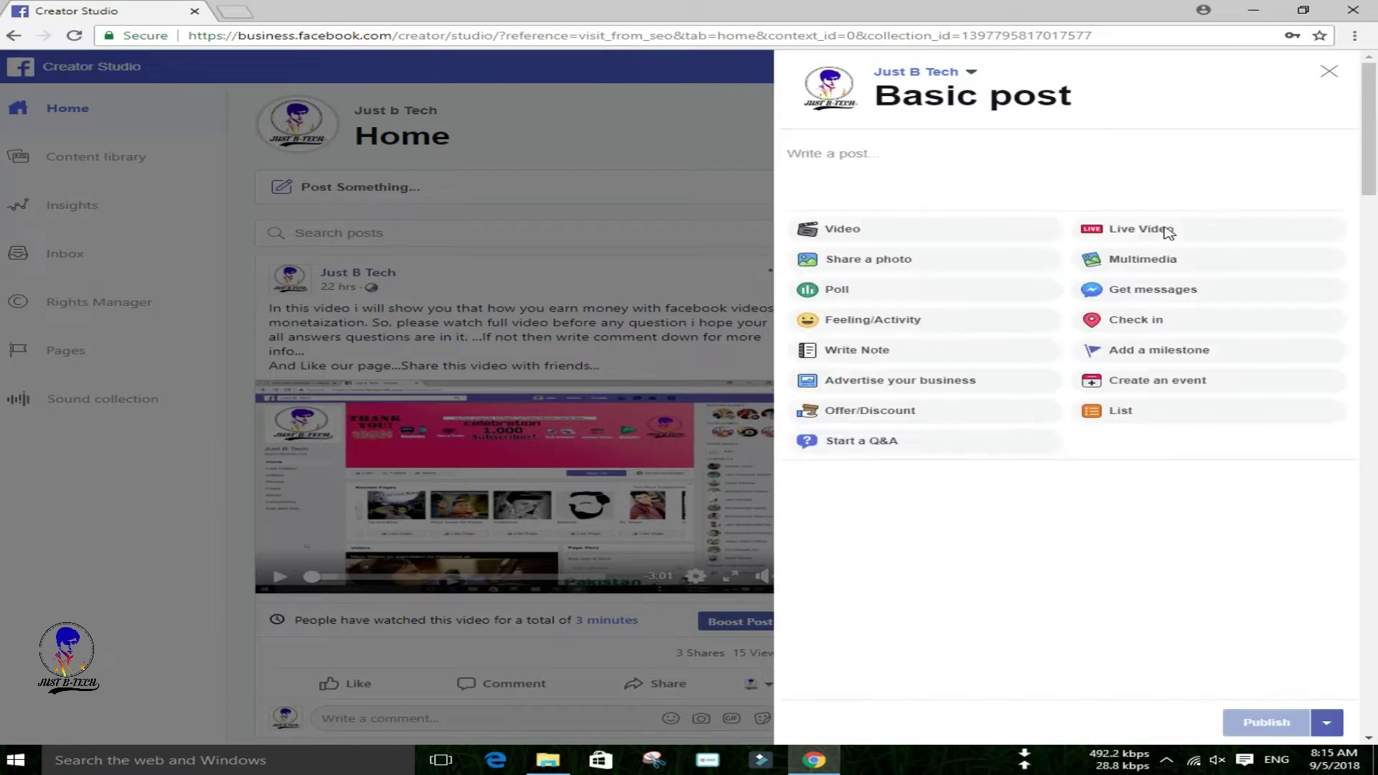
click(891, 154)
click(1325, 74)
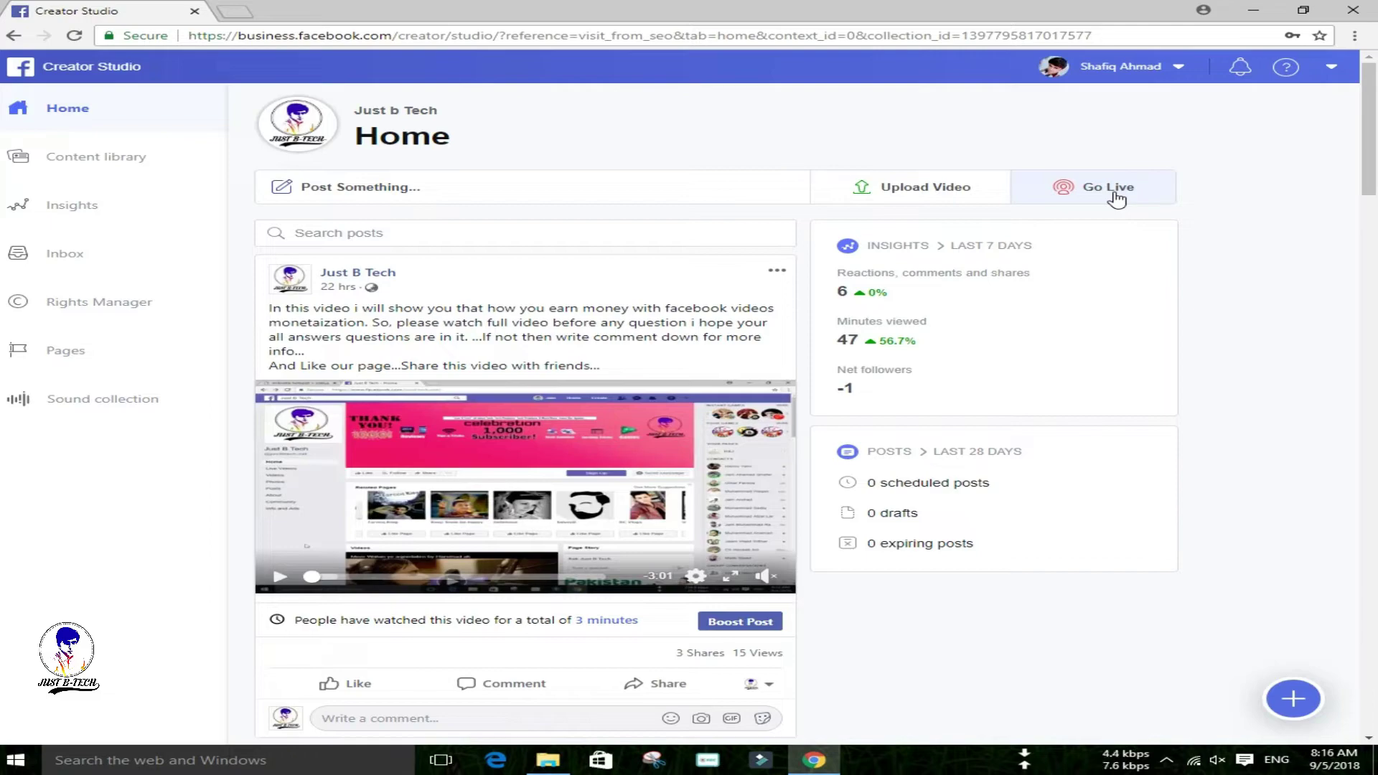
Step: Look through the page's published posts in the Creator Studio home feed
scroll(660, 333, down, 6)
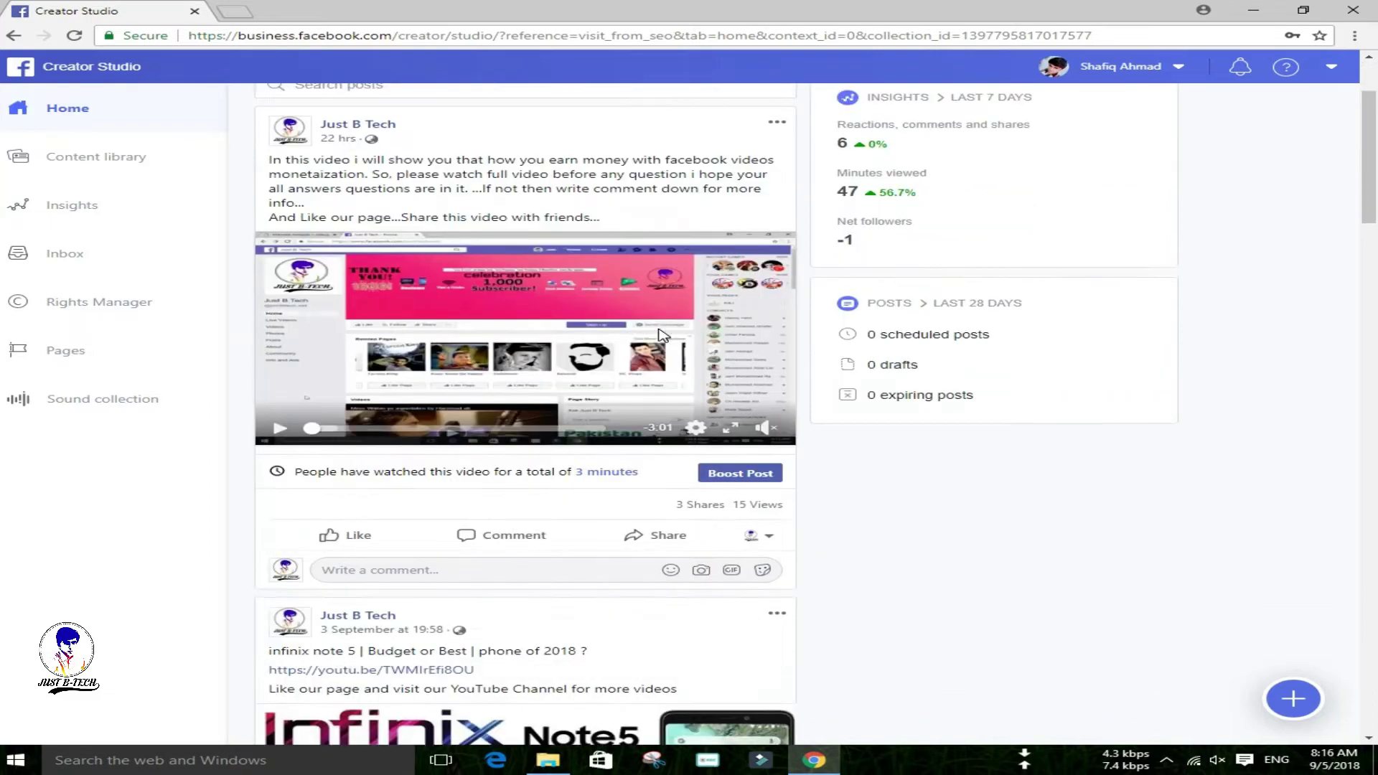
scroll(660, 336, down, 15)
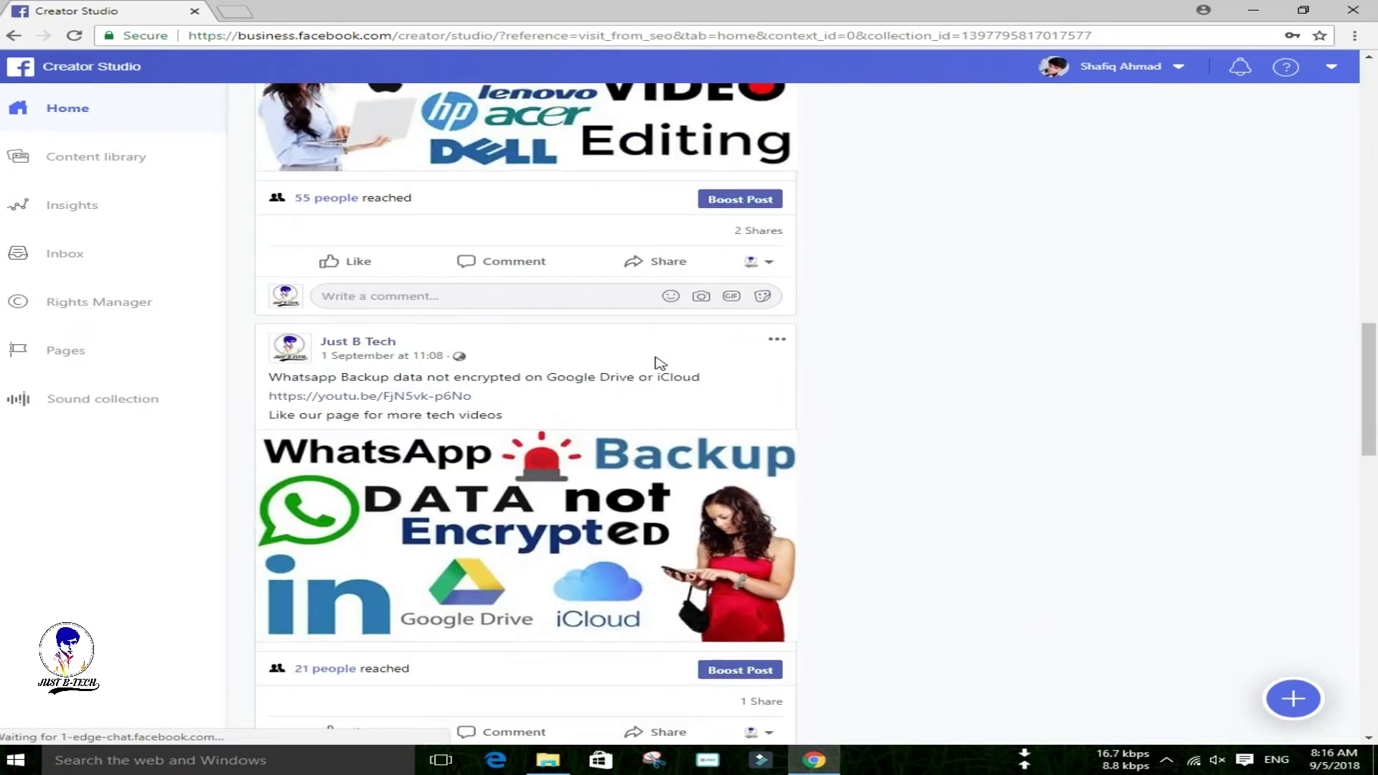
scroll(660, 363, down, 10)
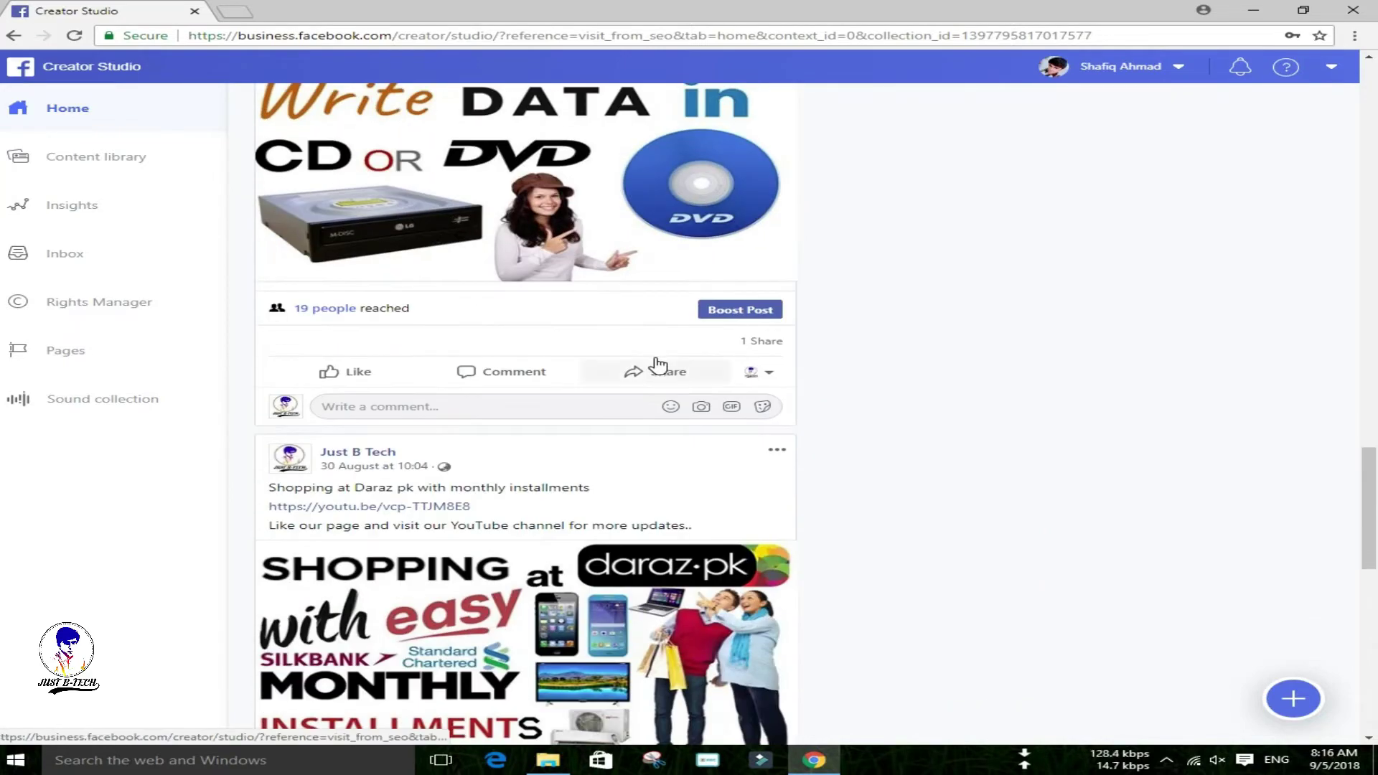
scroll(658, 366, down, 5)
scroll(659, 366, down, 5)
scroll(654, 369, up, 14)
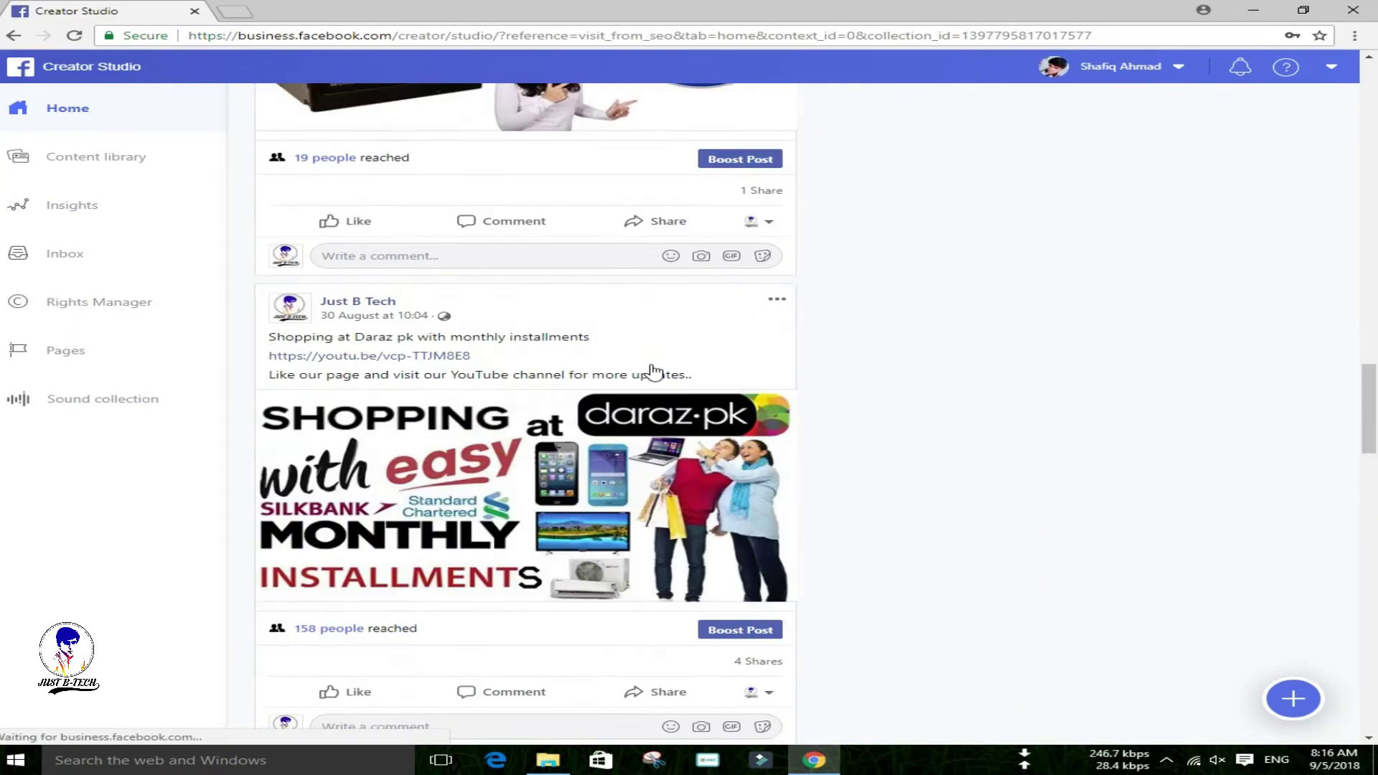
scroll(649, 378, up, 20)
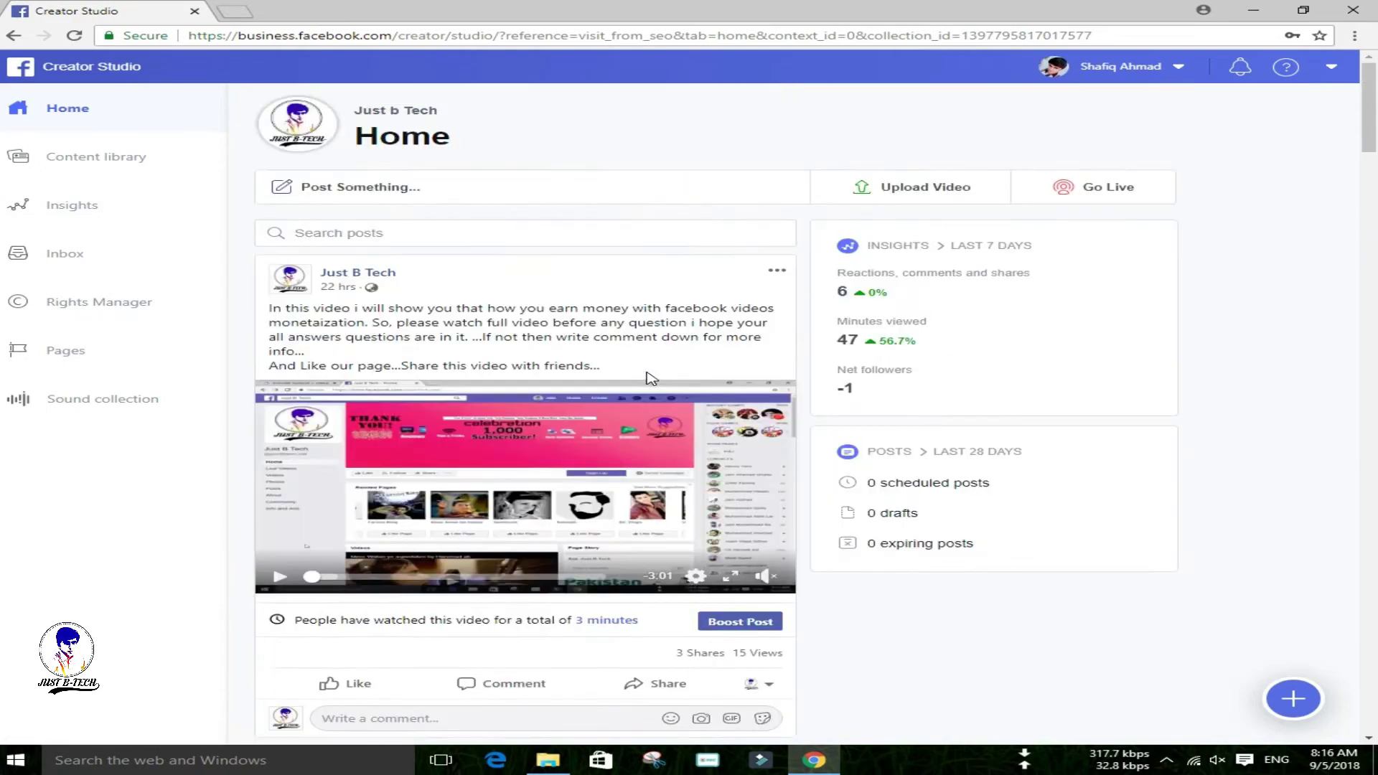
Step: Examine the Content library's posts with their attributes, and view the videos available for crossposting
click(106, 154)
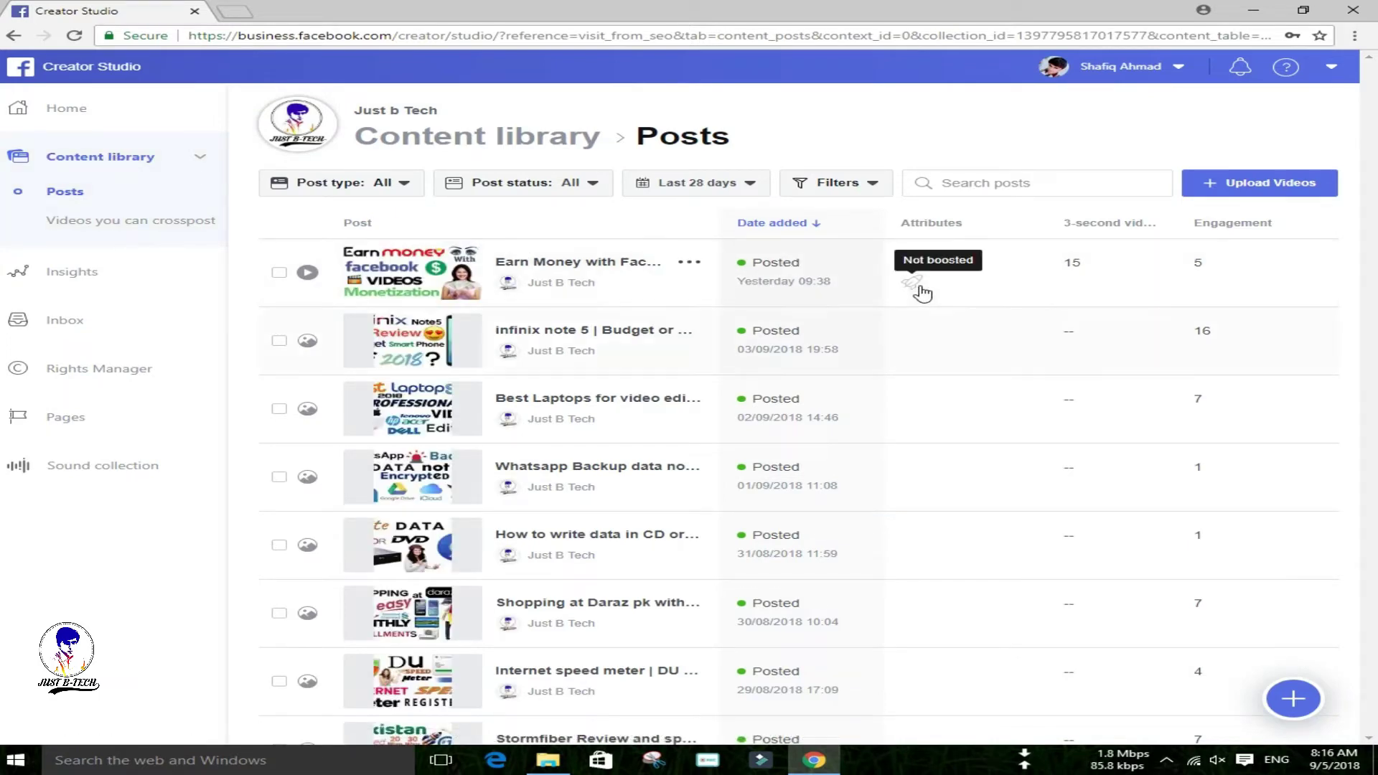
mouse_move(975, 269)
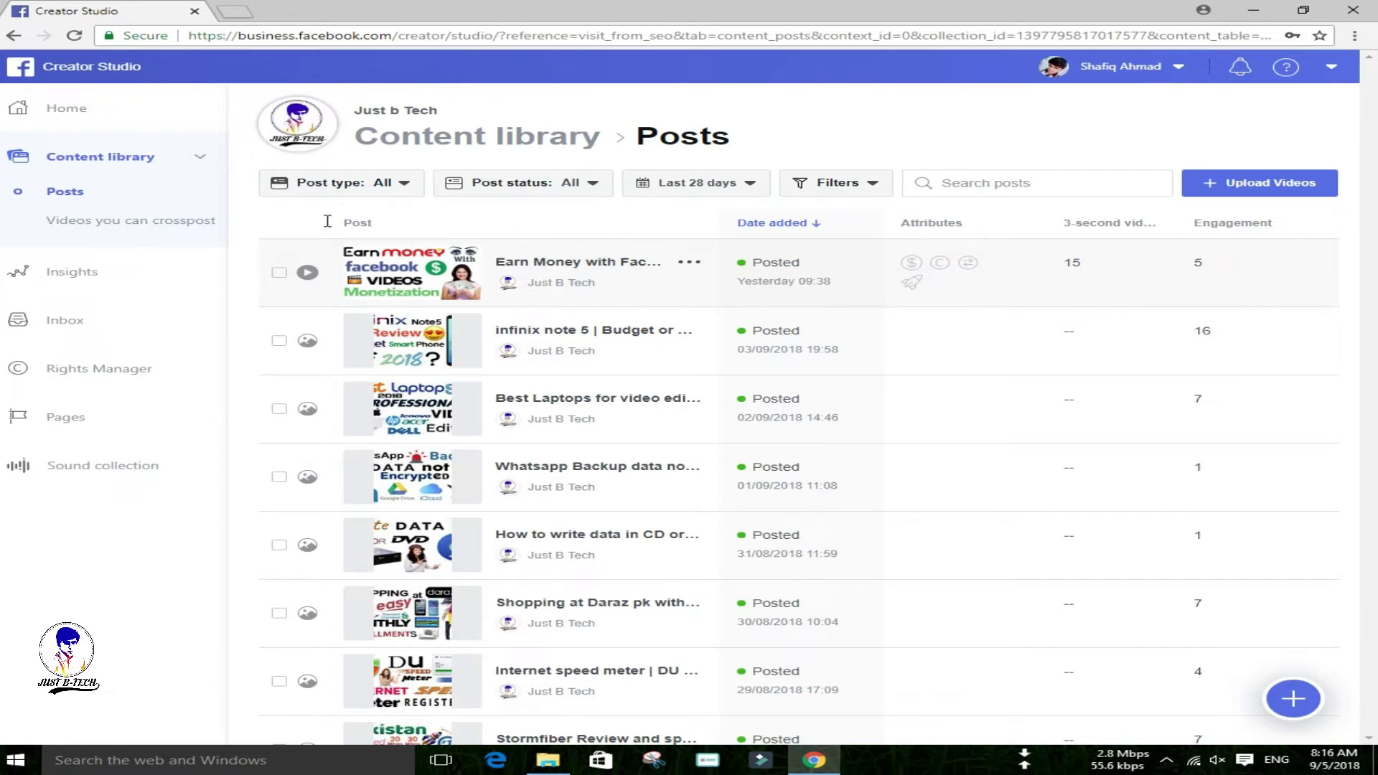
click(191, 231)
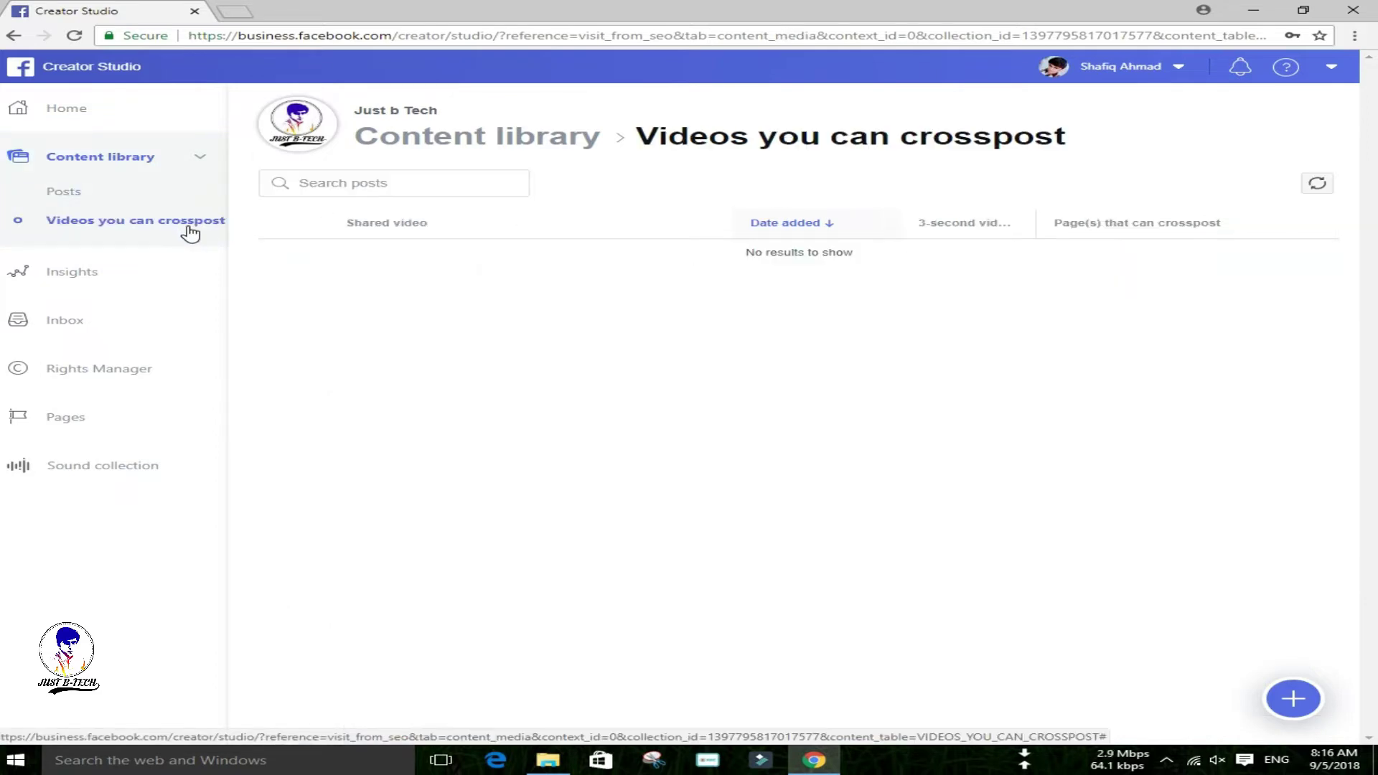
Step: View the Insights performance metrics and check the available date presets, keeping the Last 7 days range
click(86, 273)
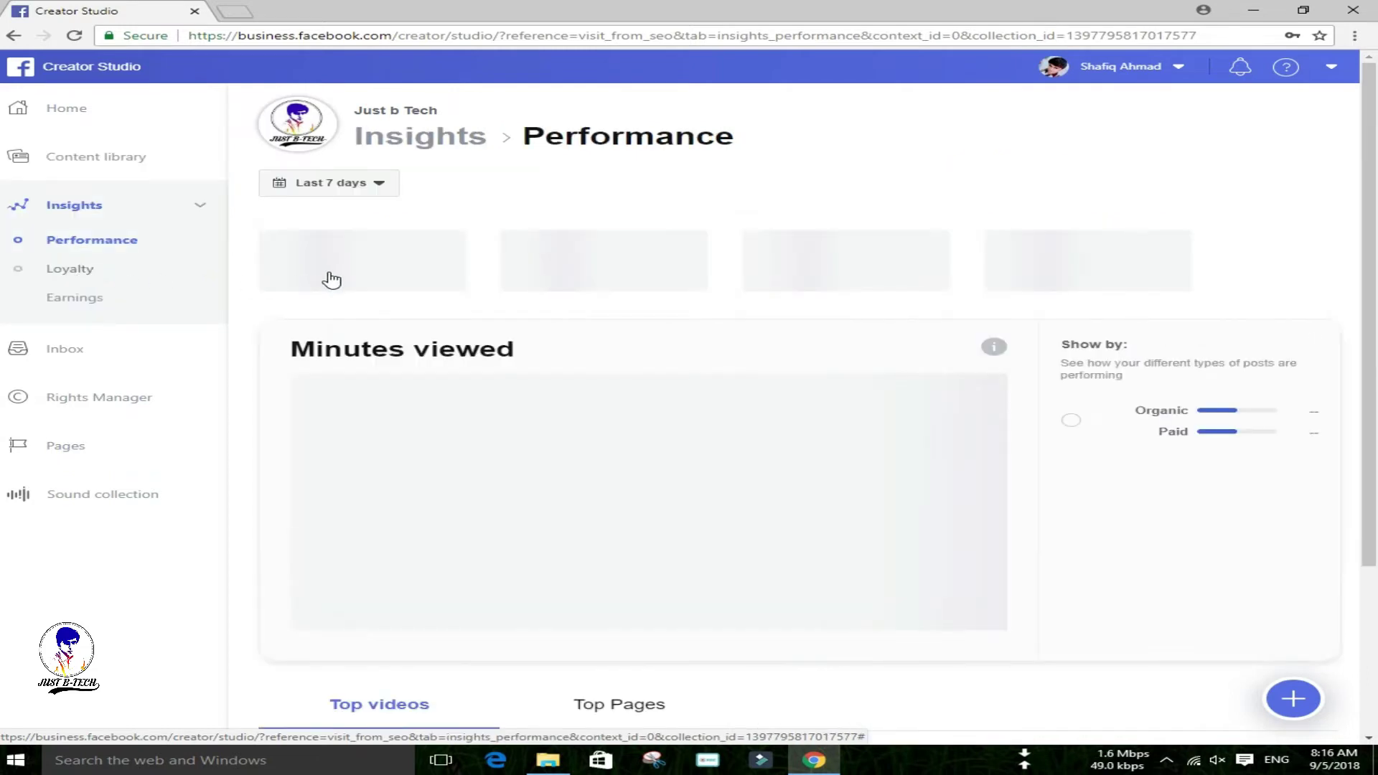
click(381, 184)
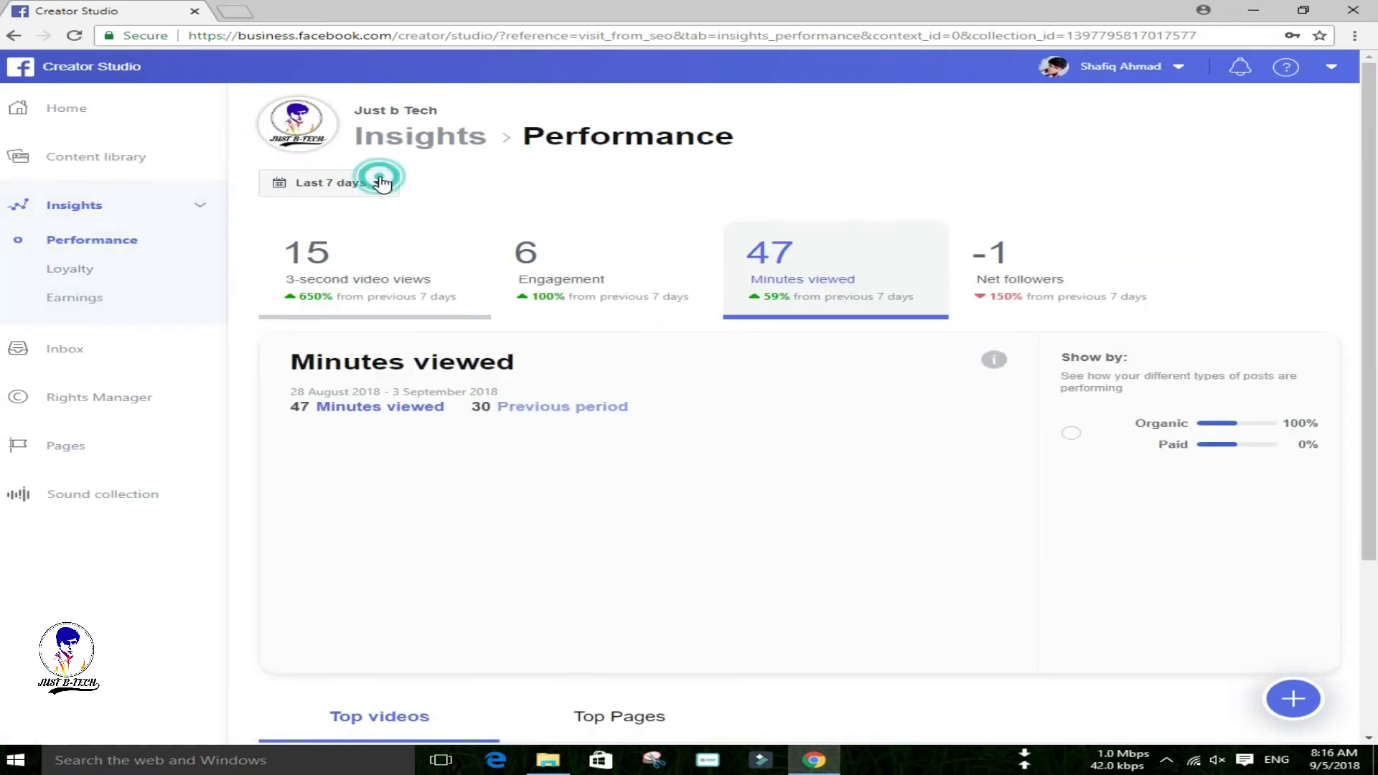
click(342, 188)
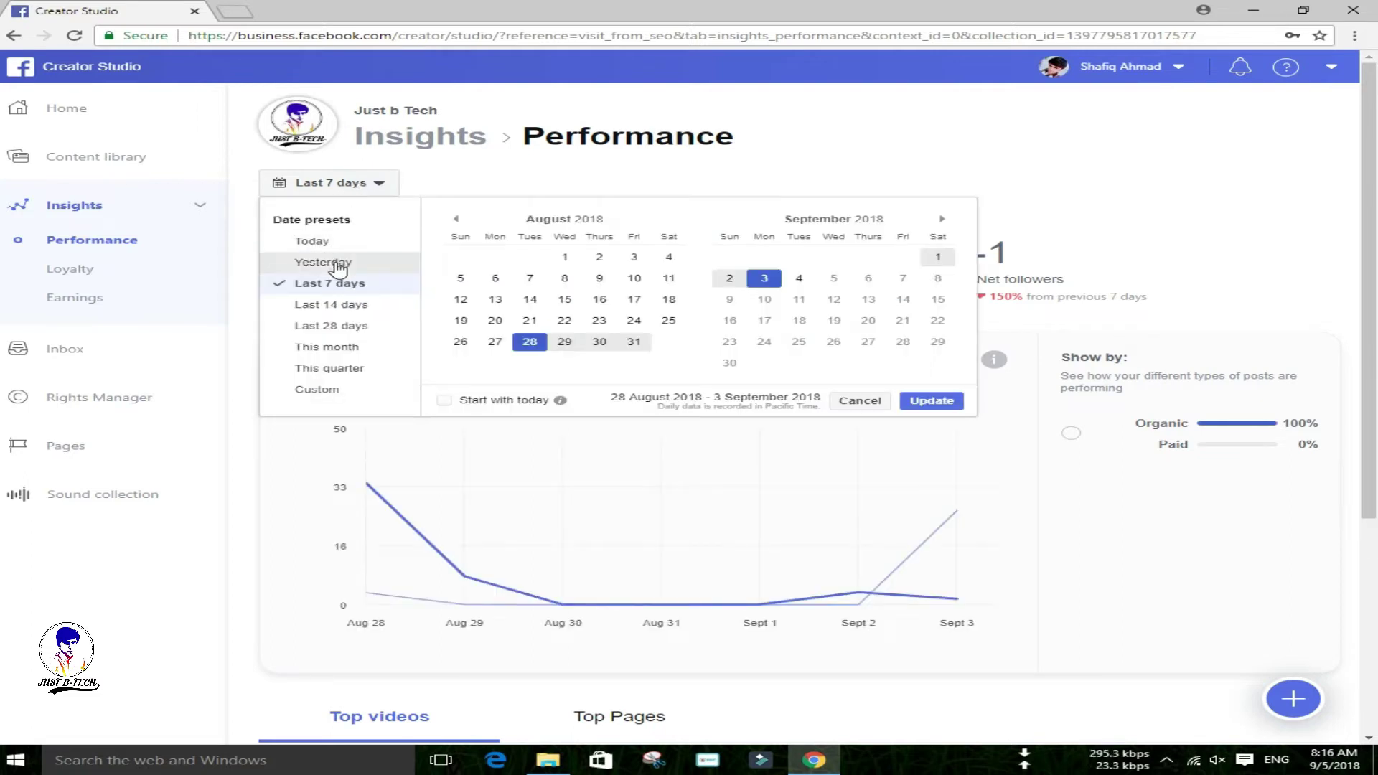
click(1033, 188)
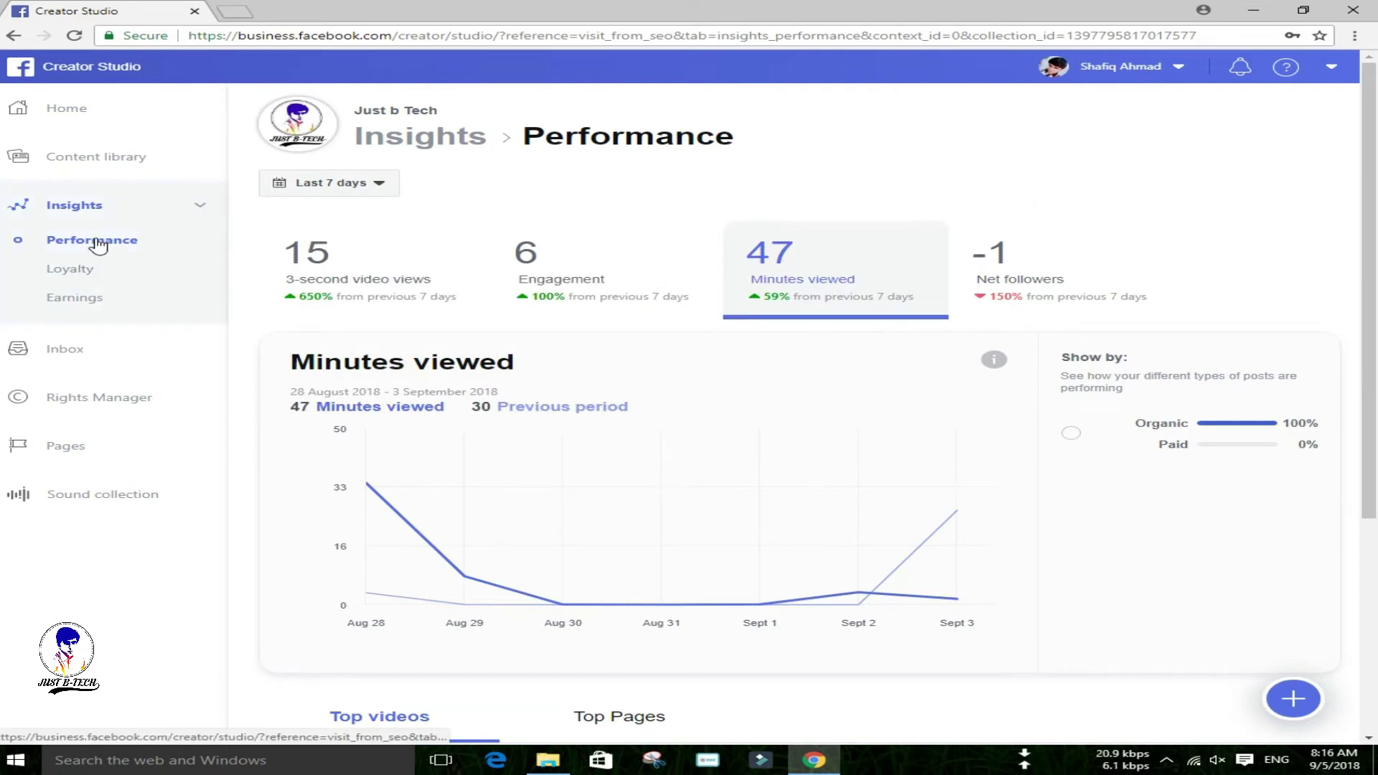
Step: View the page's Loyalty and Earnings insights
click(74, 272)
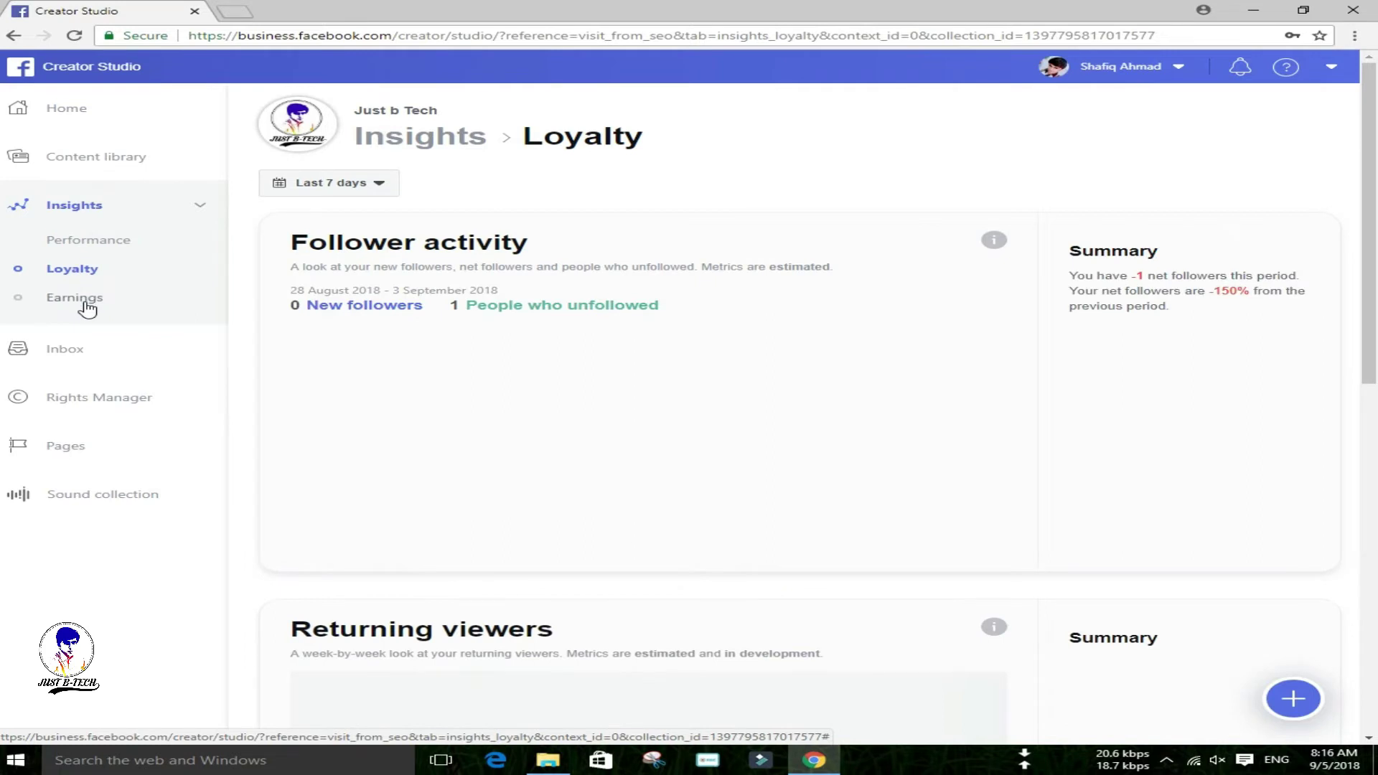
click(86, 303)
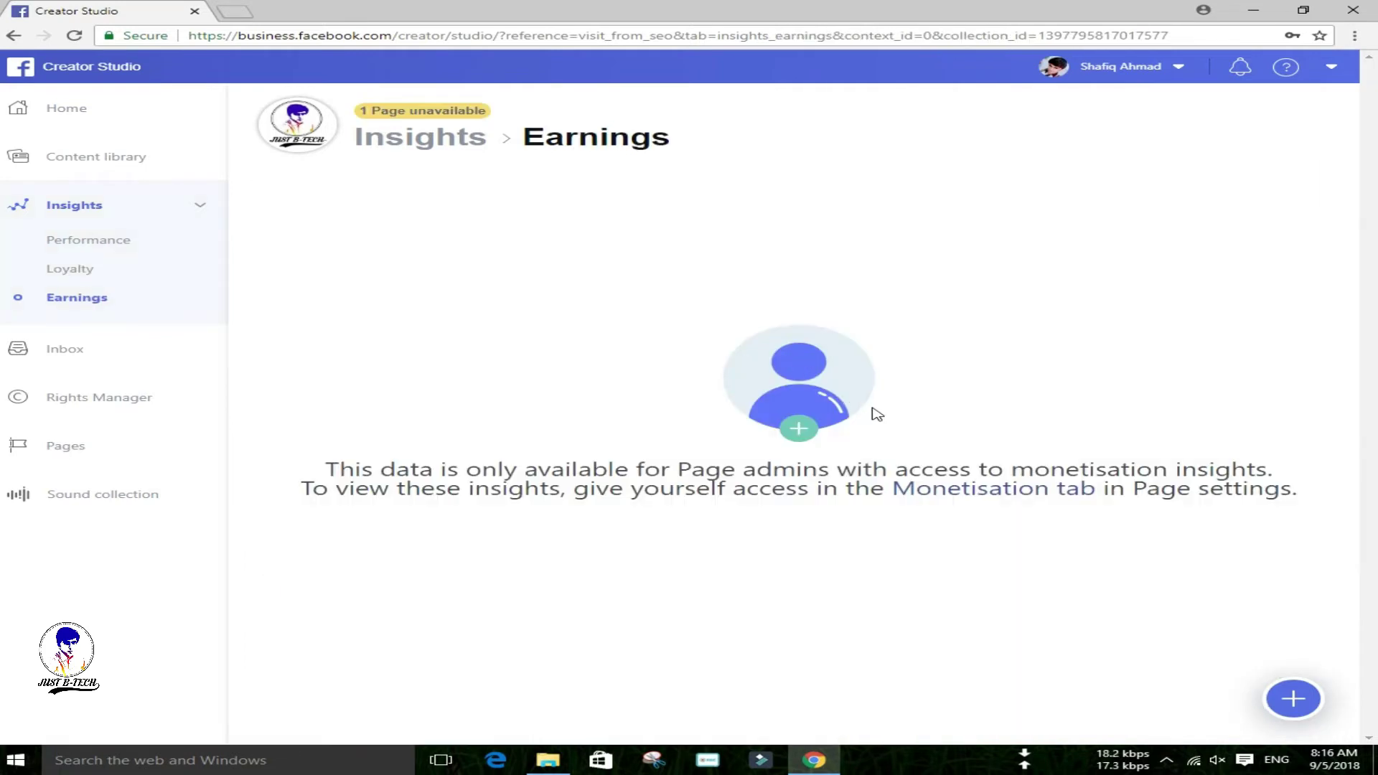
Step: Check the page inbox for Messenger, Facebook and Instagram messages and comments
click(102, 351)
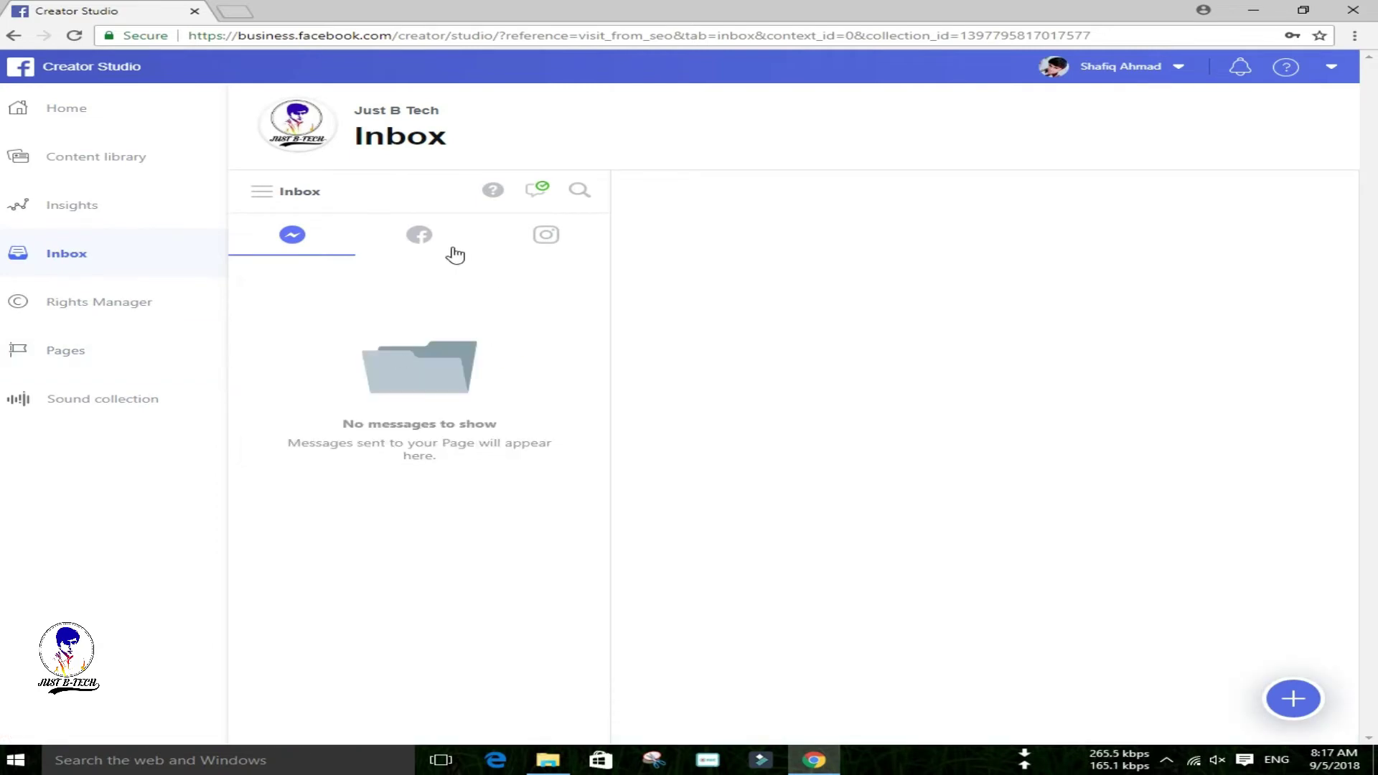
click(426, 237)
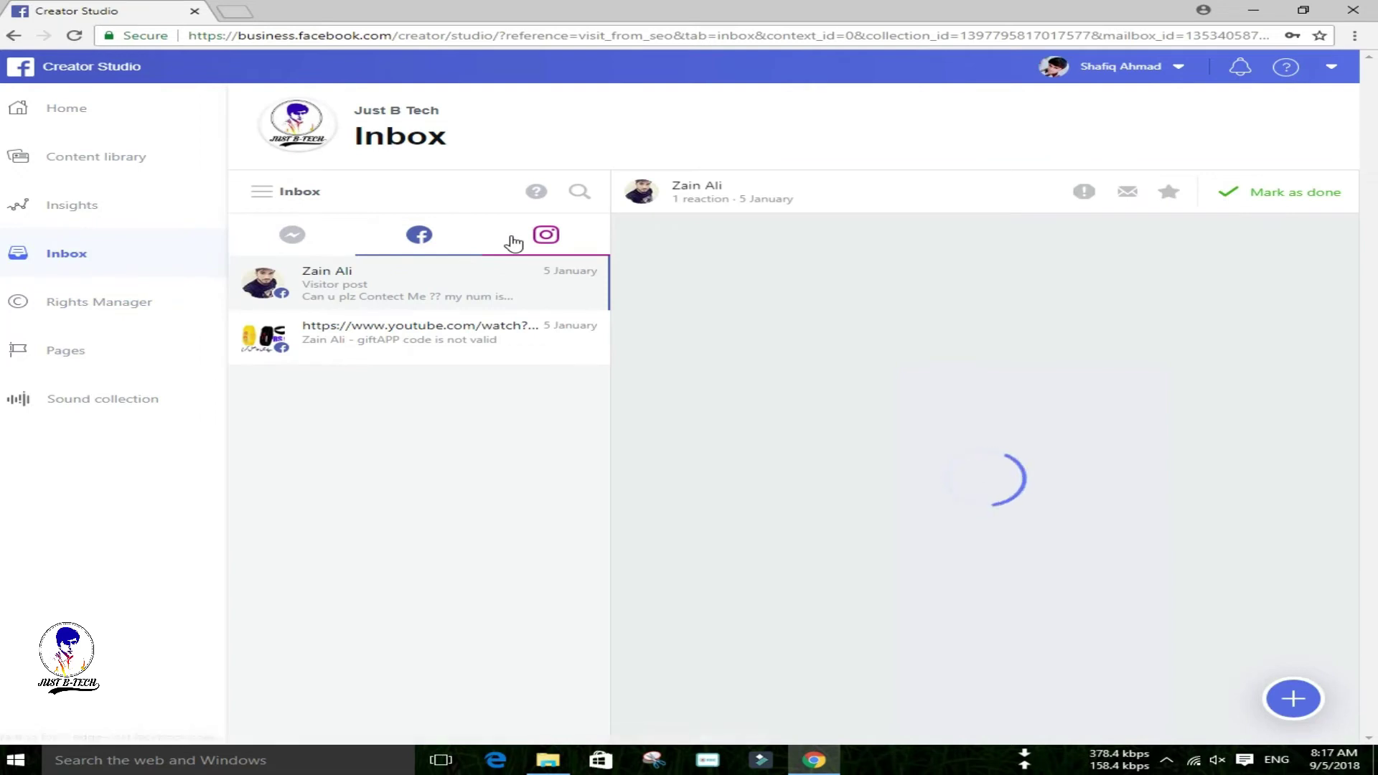
click(546, 237)
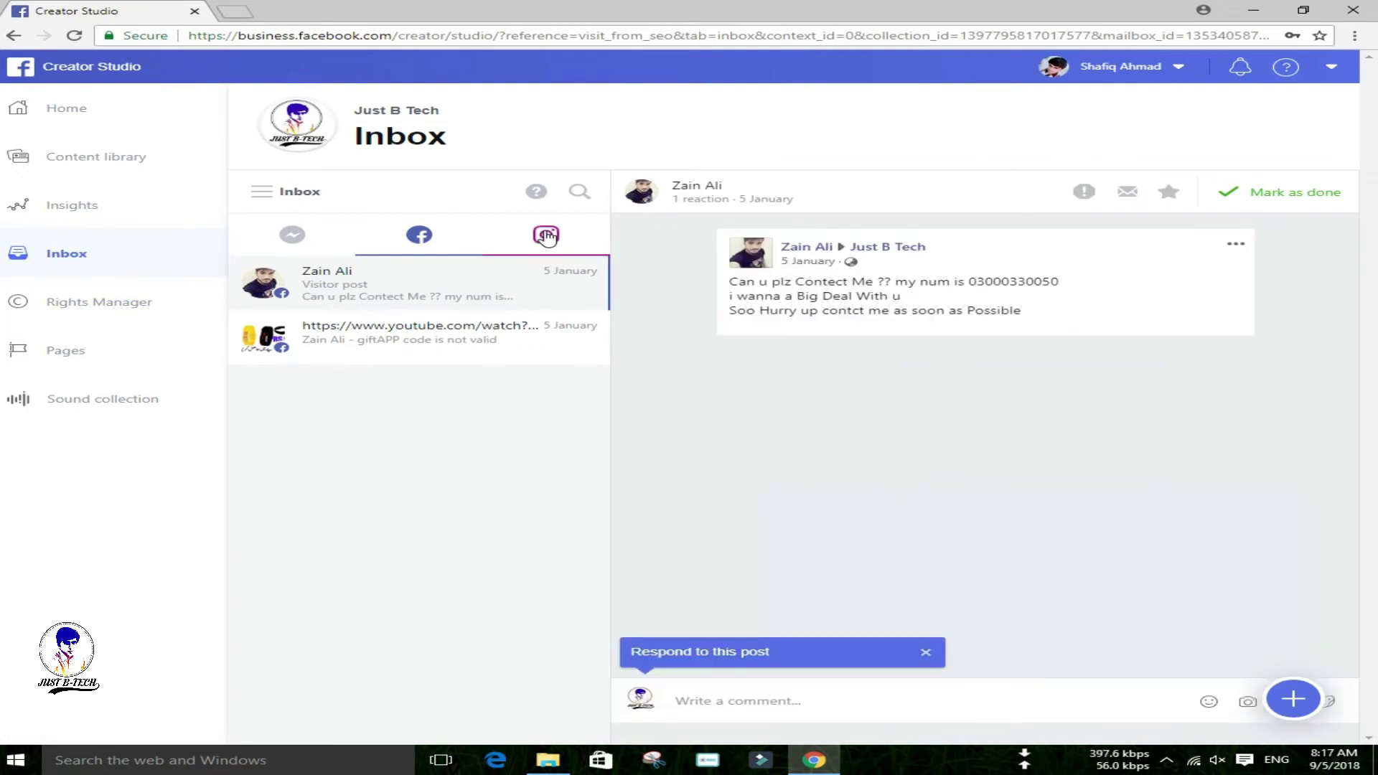
click(547, 237)
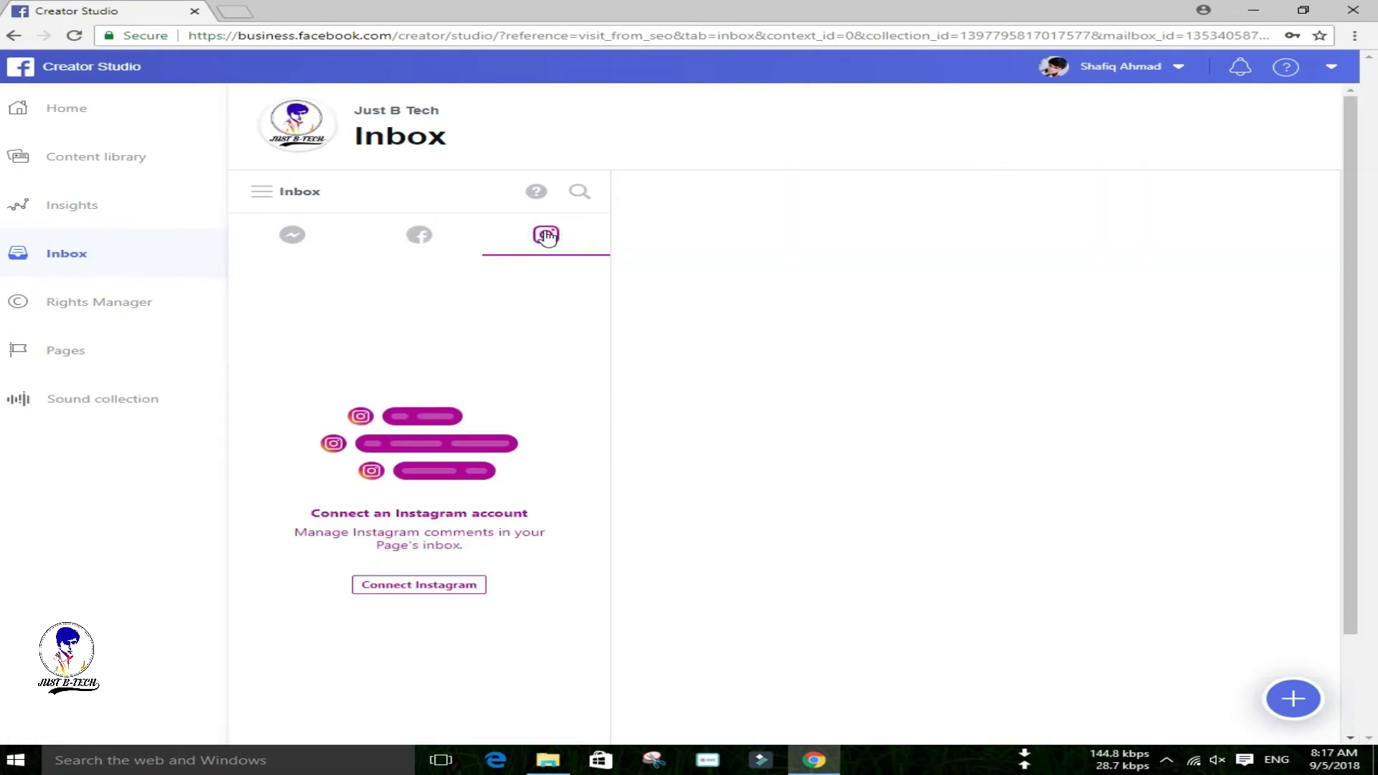
Step: View the Rights Manager section and the list of managed pages with followers and roles
click(45, 303)
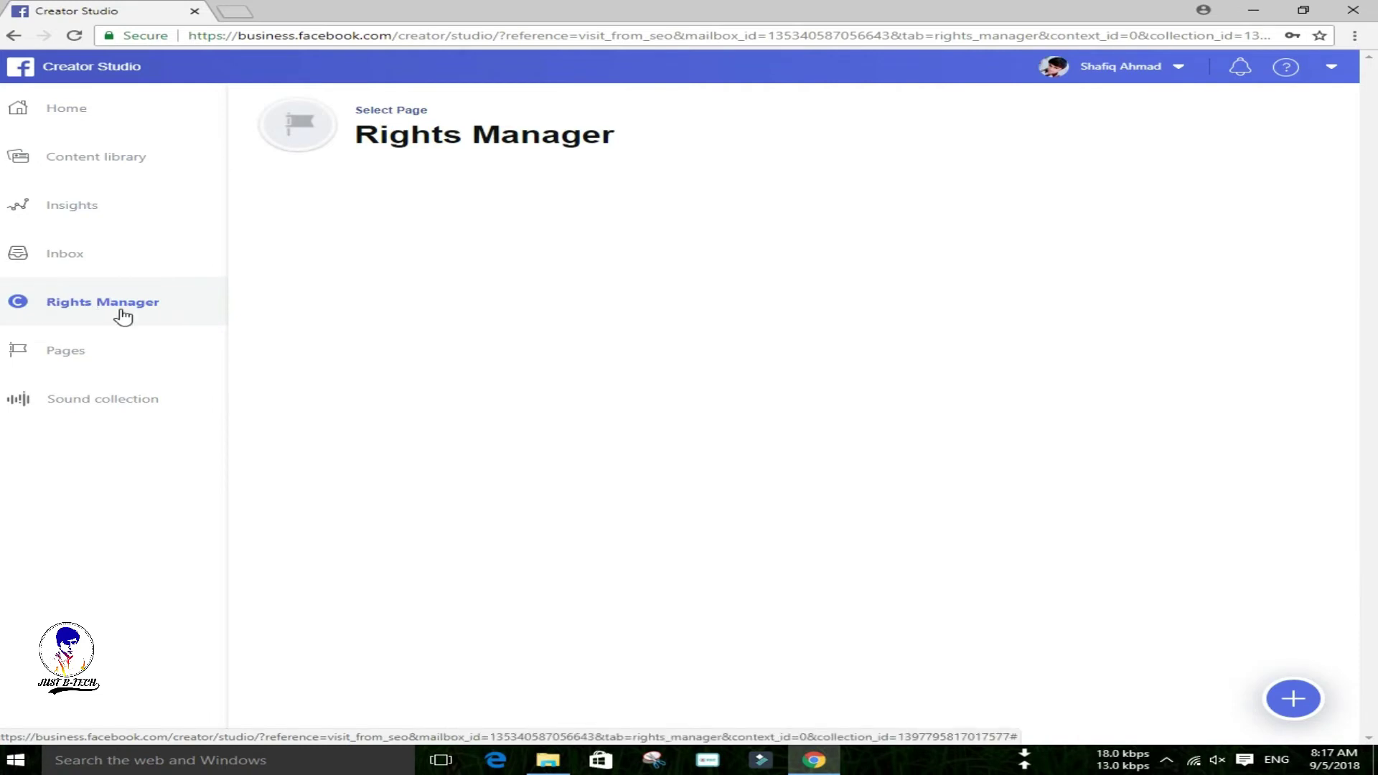
click(58, 368)
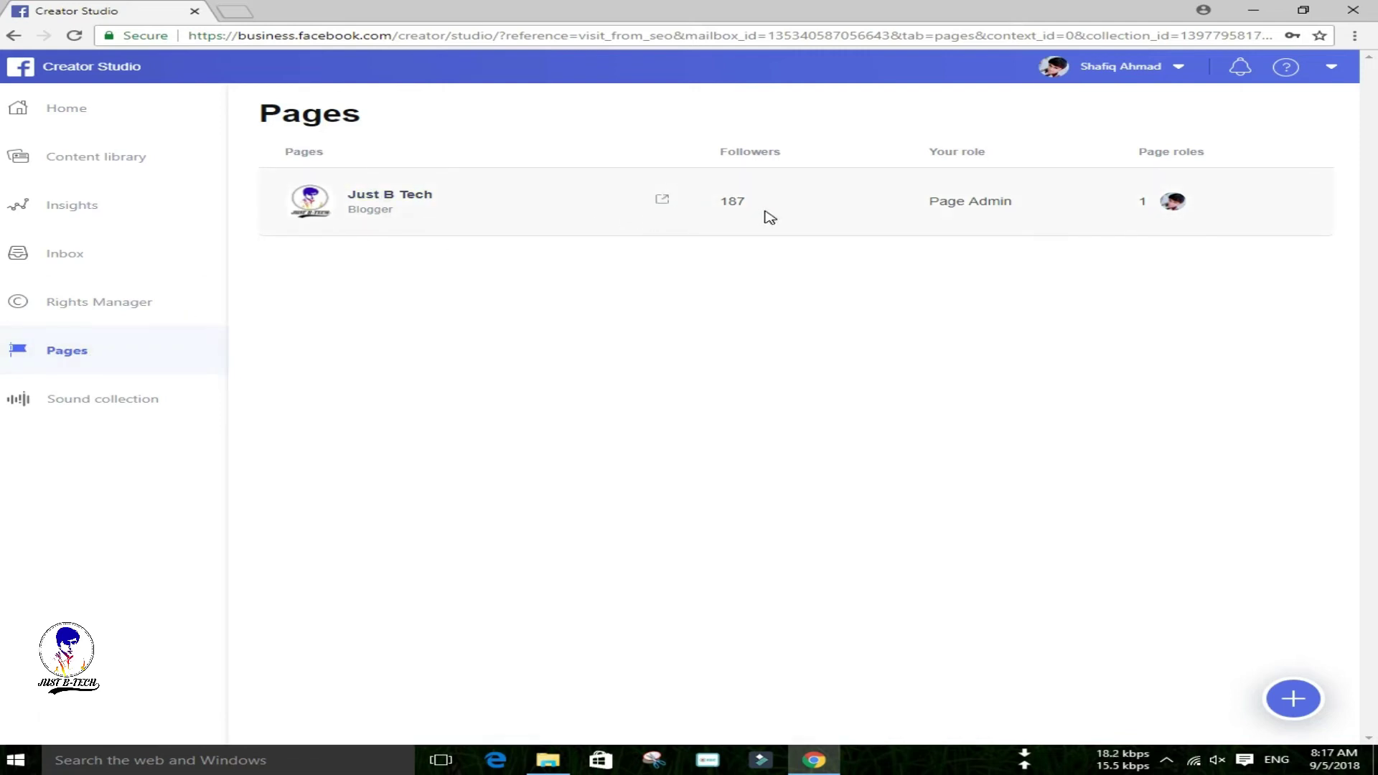
Step: Browse the tracks available in the Sound collection
click(73, 418)
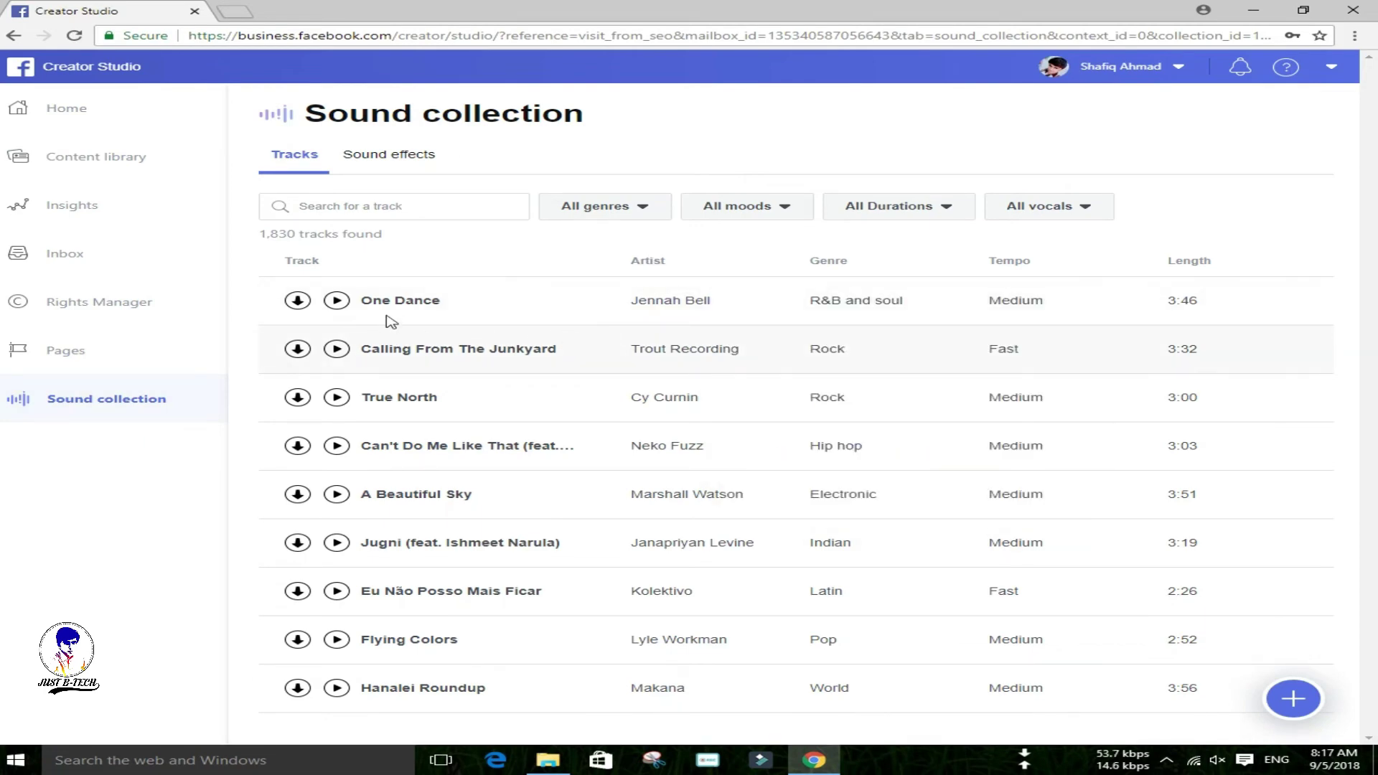
scroll(452, 309, down, 9)
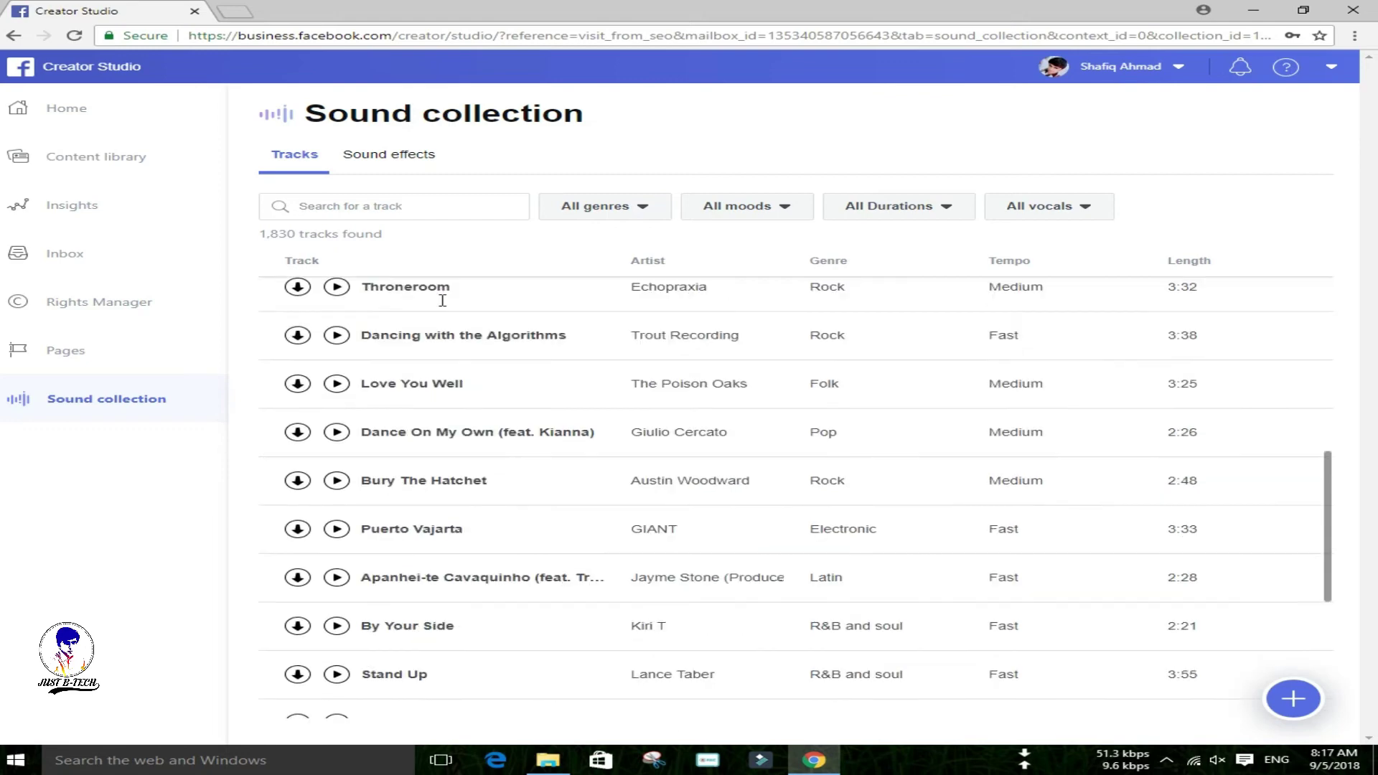
Step: Search the Sound collection tracks for "funny" and play a short preview of Factory Me This, pausing it after a few seconds
scroll(444, 301, down, 6)
click(415, 206)
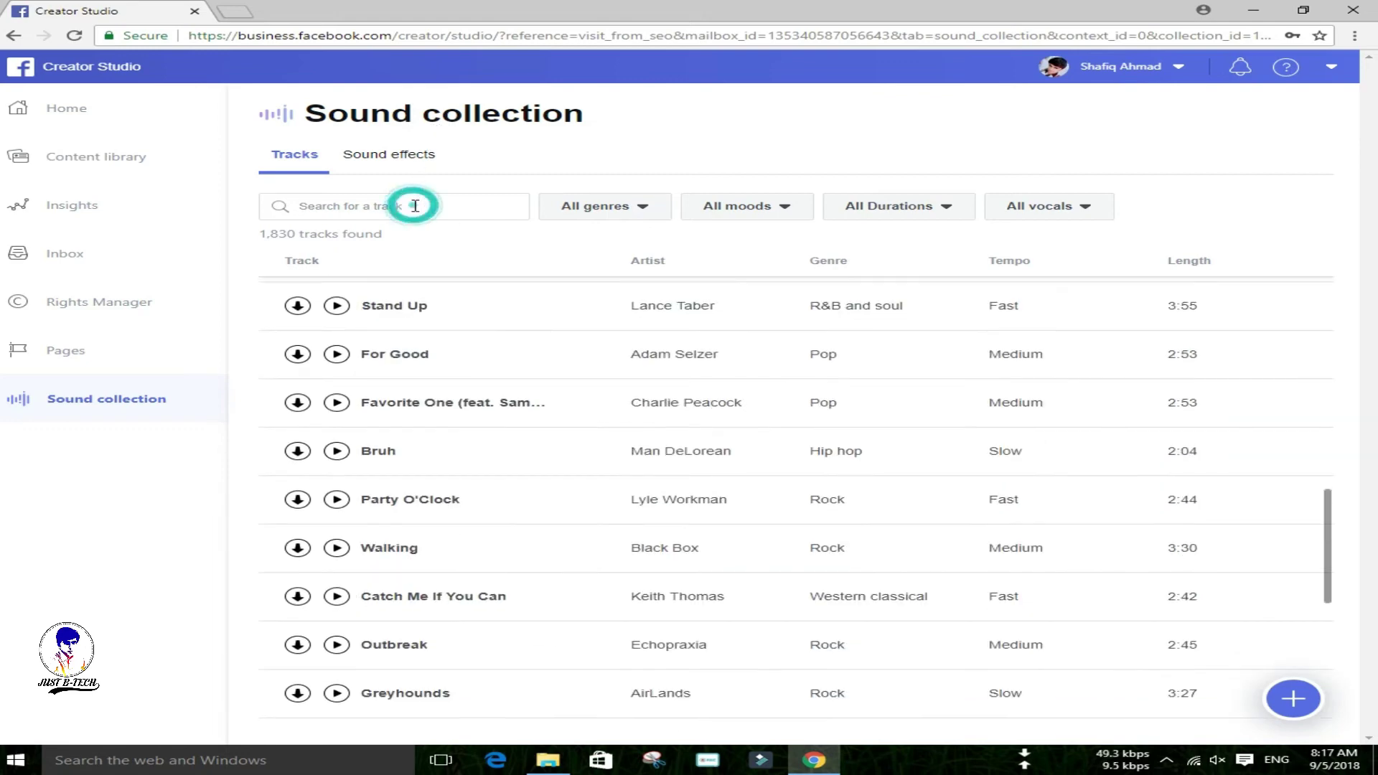
text(funny)
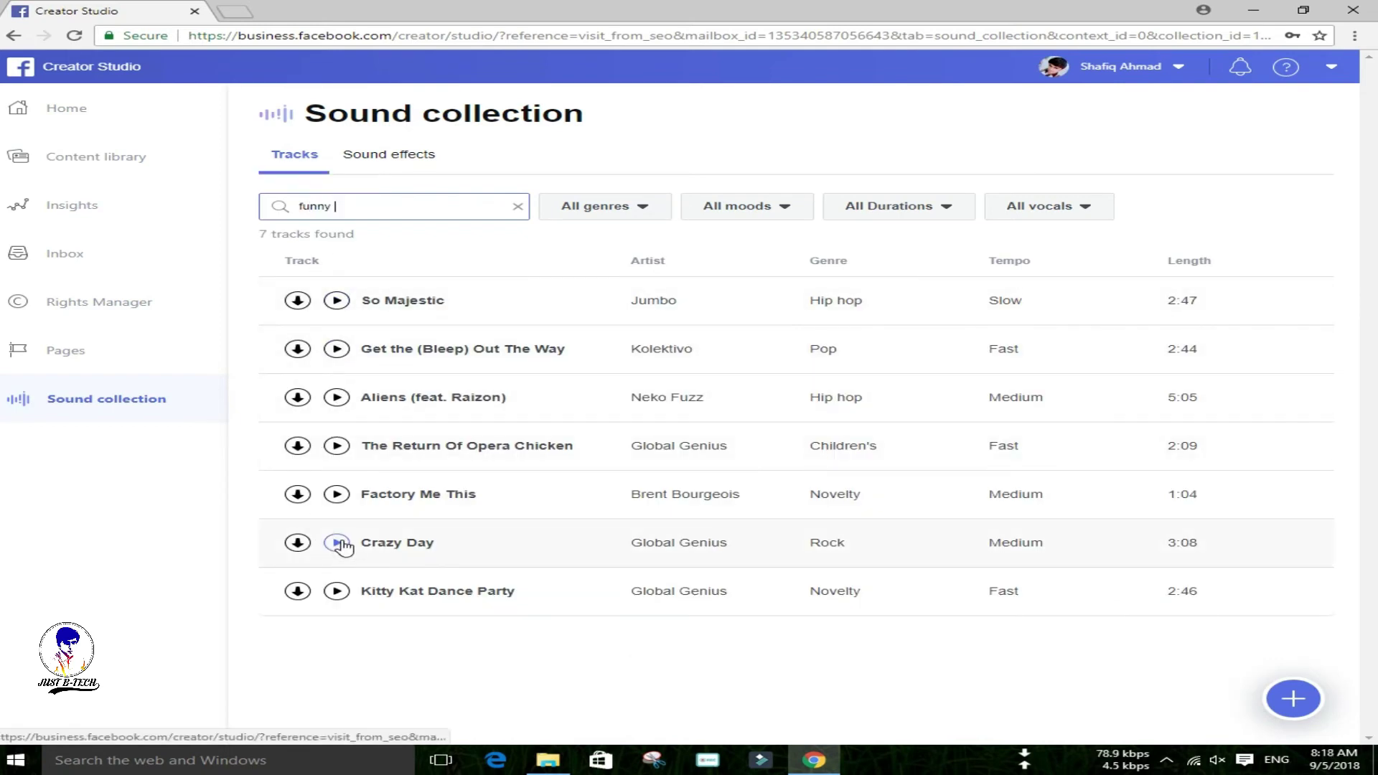
click(337, 495)
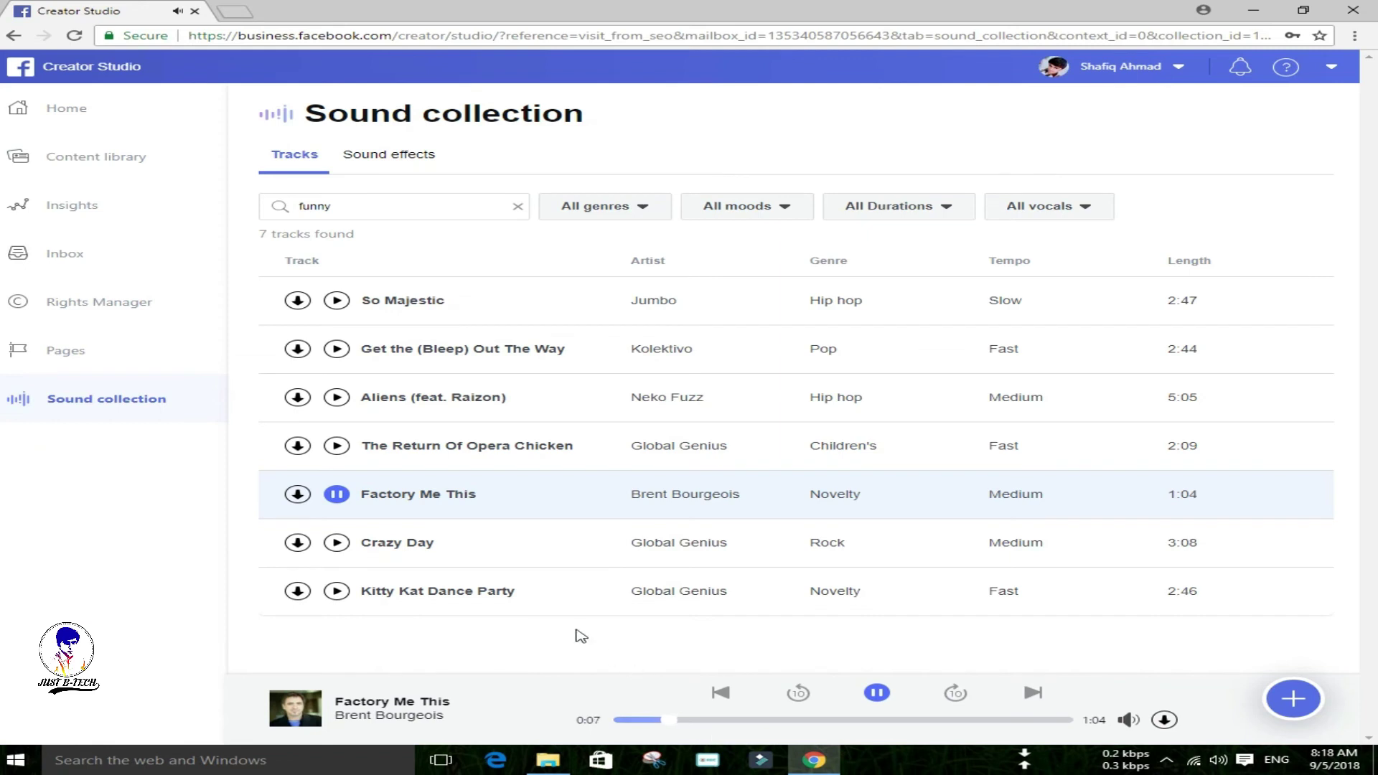
click(876, 693)
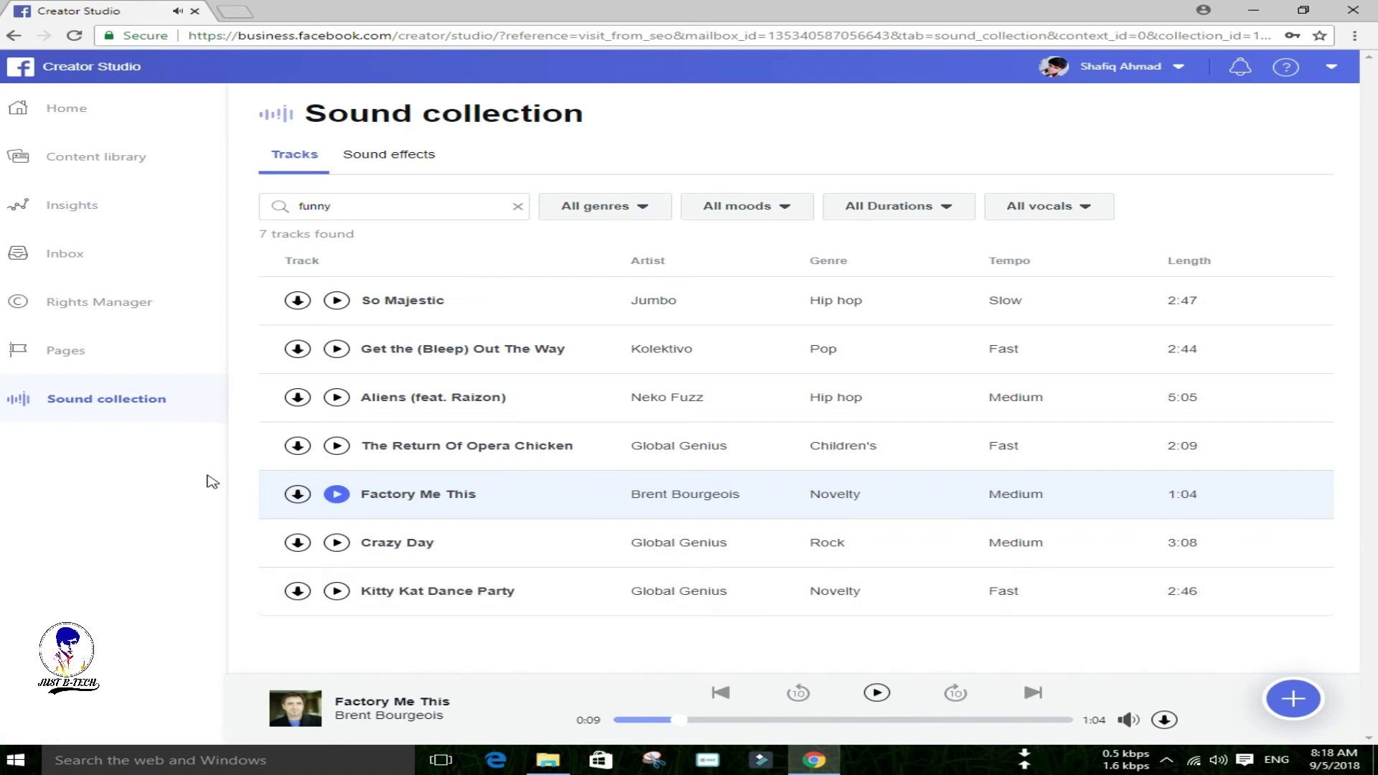
Step: Check the account options, business notifications and the Terms and Privacy entries, and return to the Home section
click(1155, 69)
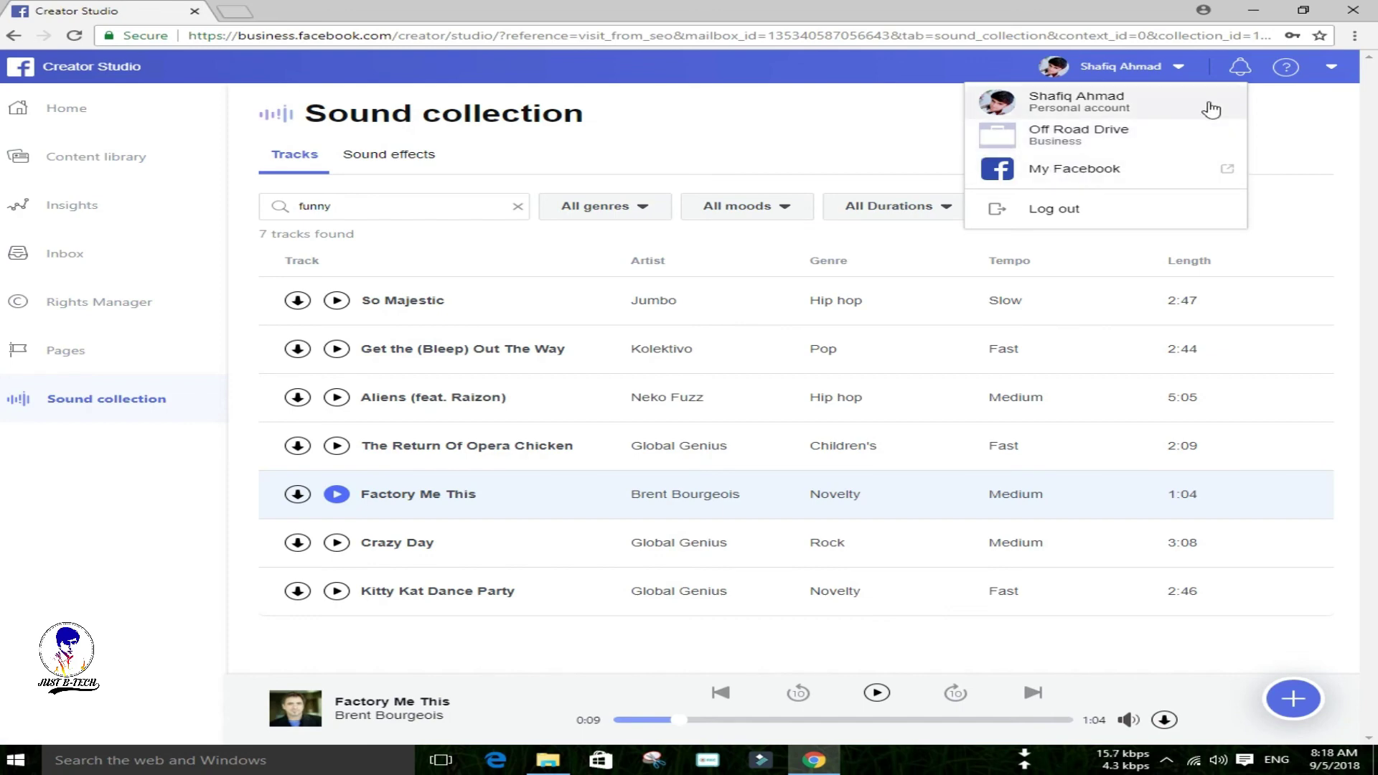
click(1239, 70)
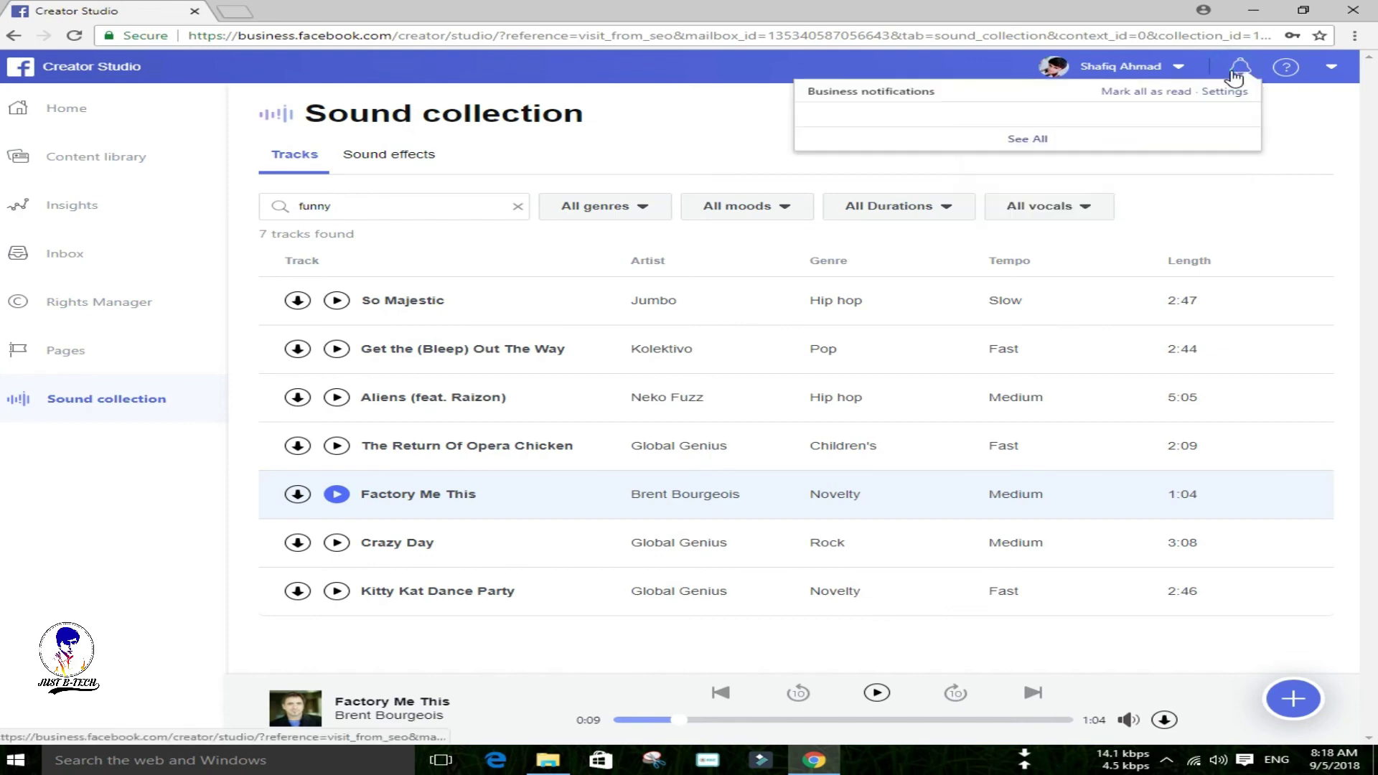
click(1338, 67)
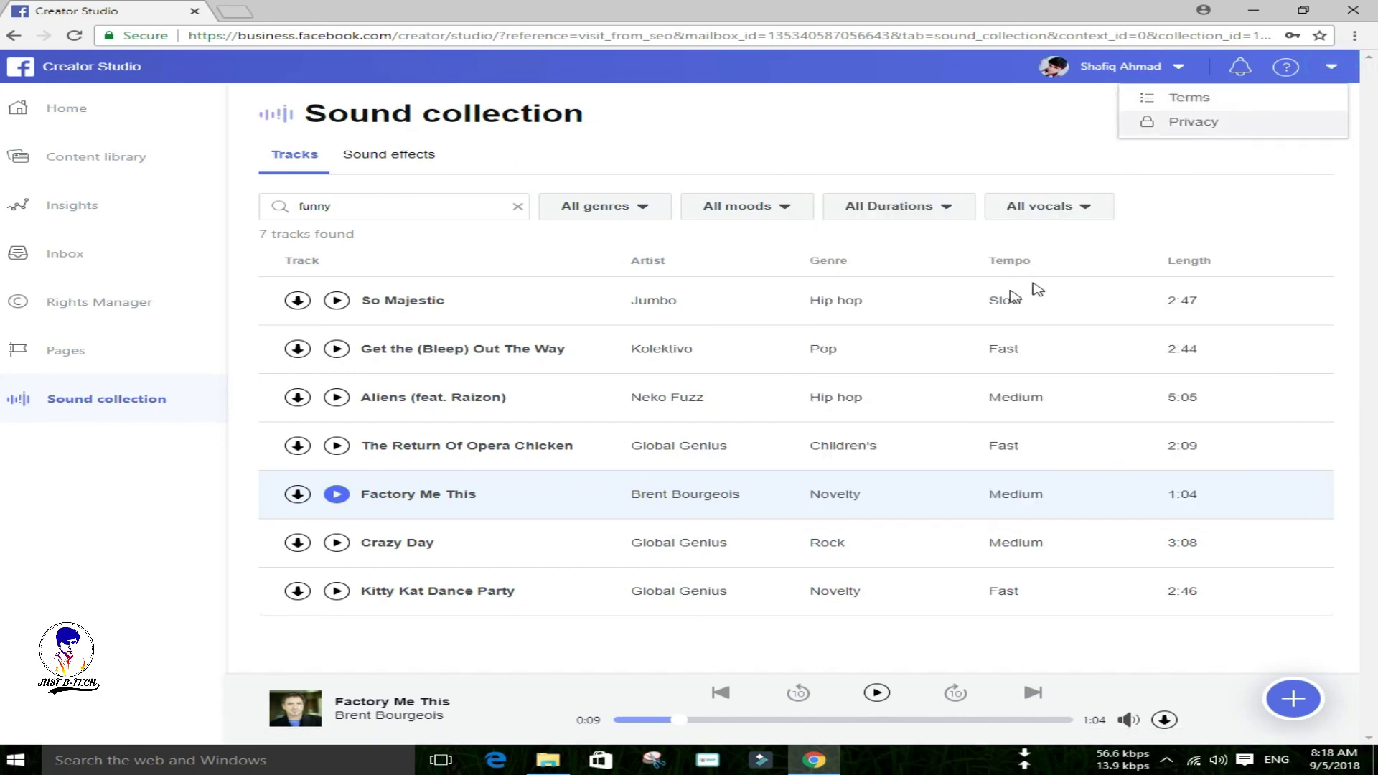
click(101, 116)
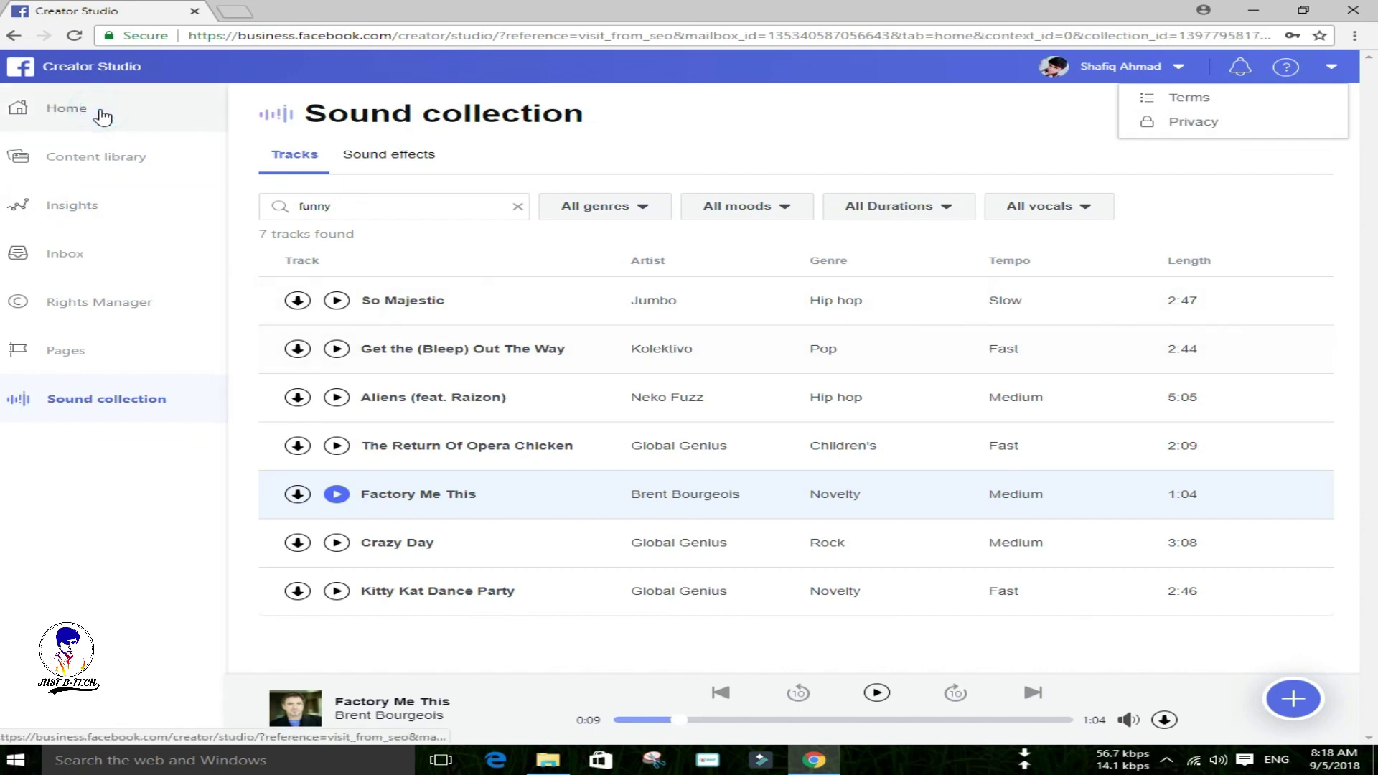